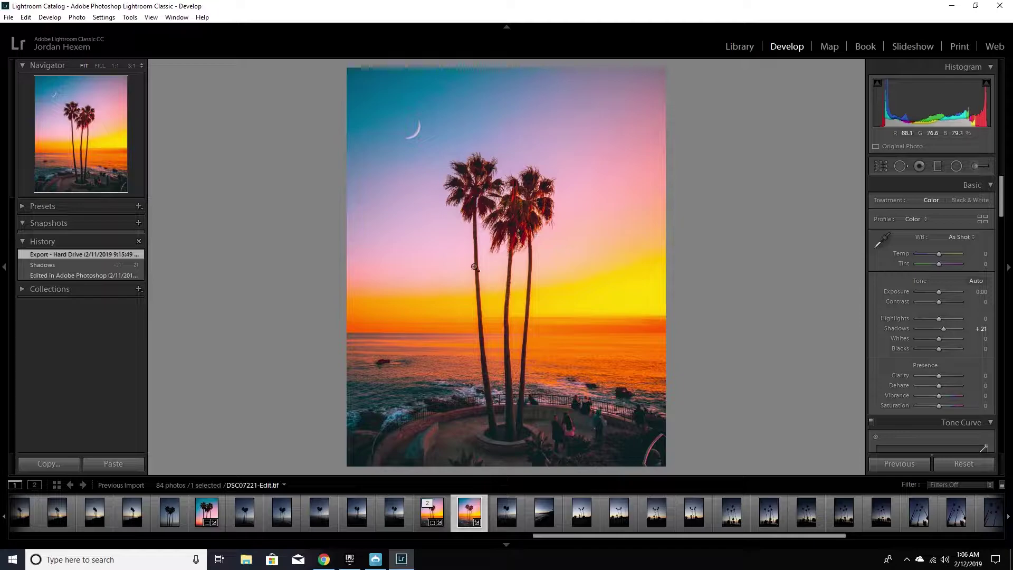
- Compare the before and after versions of the edited DSC07221.ARW and review its Develop adjustments
{"action": "left_click_drag", "start_coordinate": [548, 203], "coordinate": [812, 402]}
{"action": "left_click", "coordinate": [442, 514]}
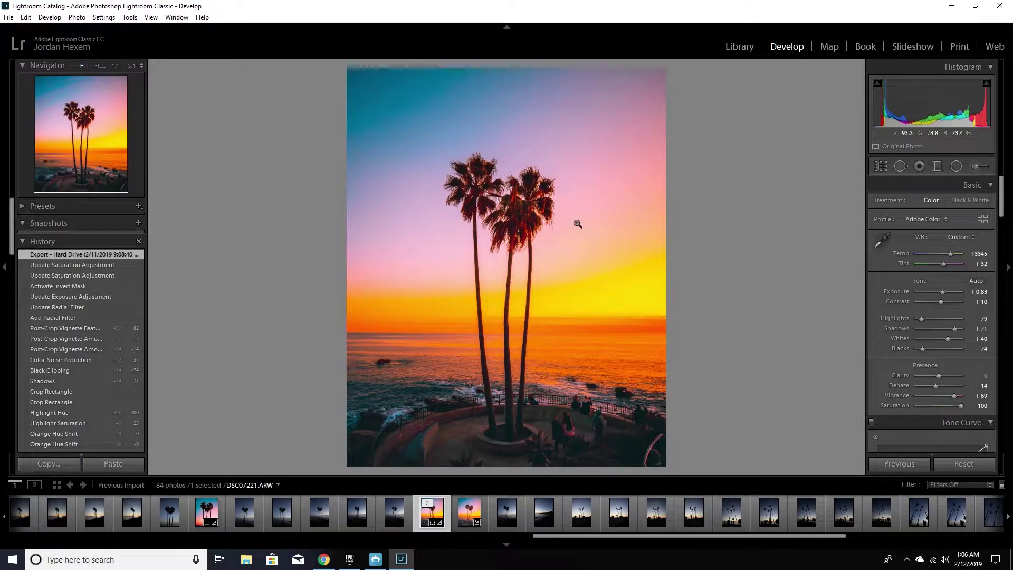
{"action": "key", "text": "y"}
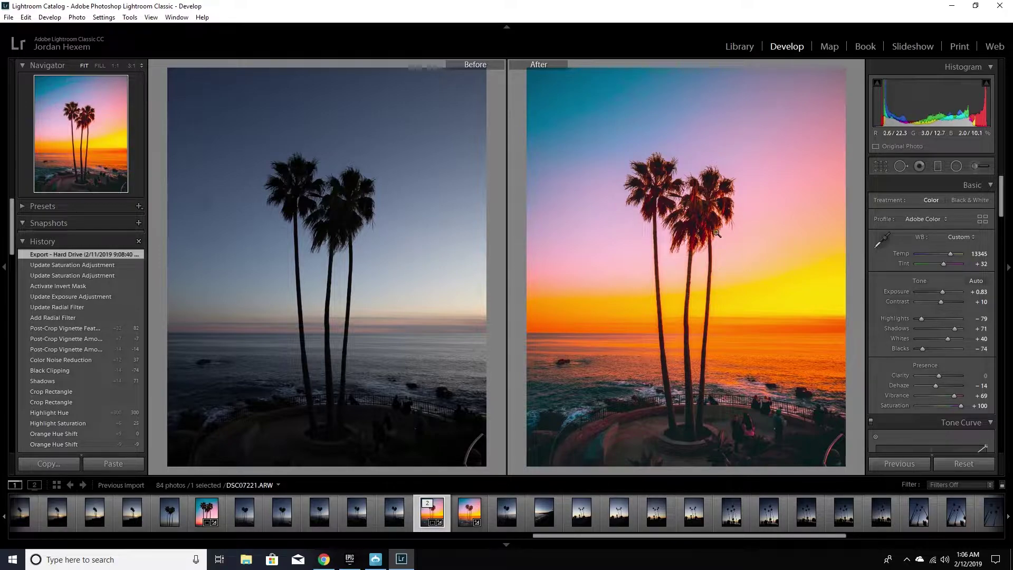
{"action": "scroll", "coordinate": [940, 426], "scroll_direction": "down", "scroll_amount": 5}
{"action": "scroll", "coordinate": [929, 369], "scroll_direction": "down", "scroll_amount": 3}
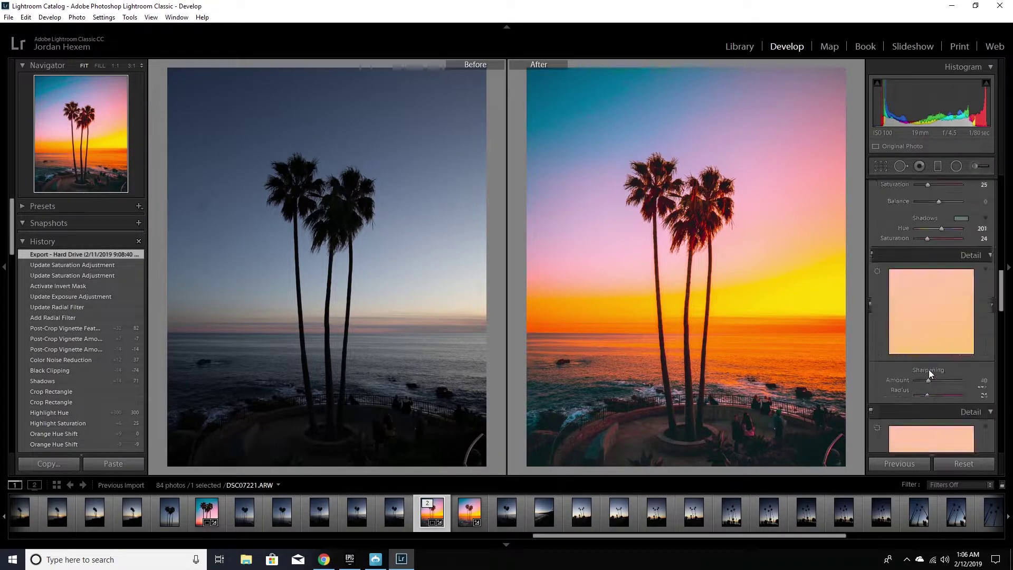
{"action": "scroll", "coordinate": [925, 372], "scroll_direction": "up", "scroll_amount": 10}
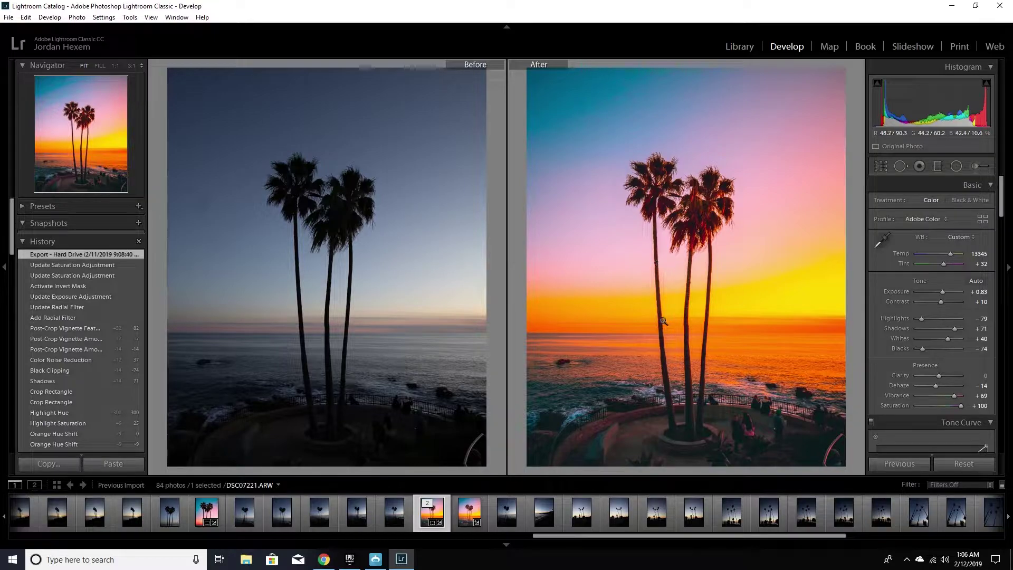
- Show the unedited DSC07222.ARW without the before/after comparison and straighten it with a crop angle of 1.64
{"action": "left_click", "coordinate": [508, 515]}
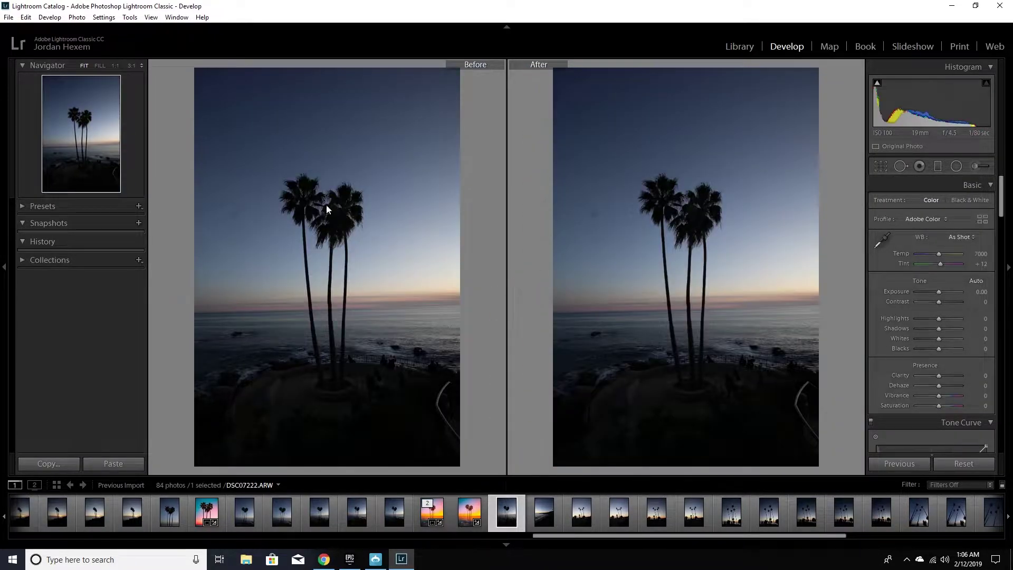
{"action": "key", "text": "y"}
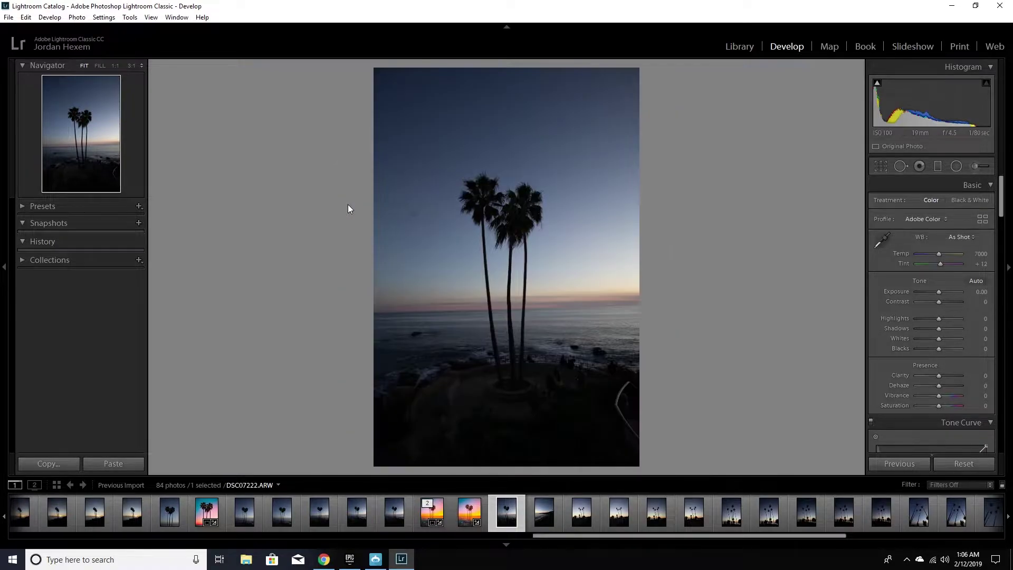
{"action": "left_click", "coordinate": [885, 168]}
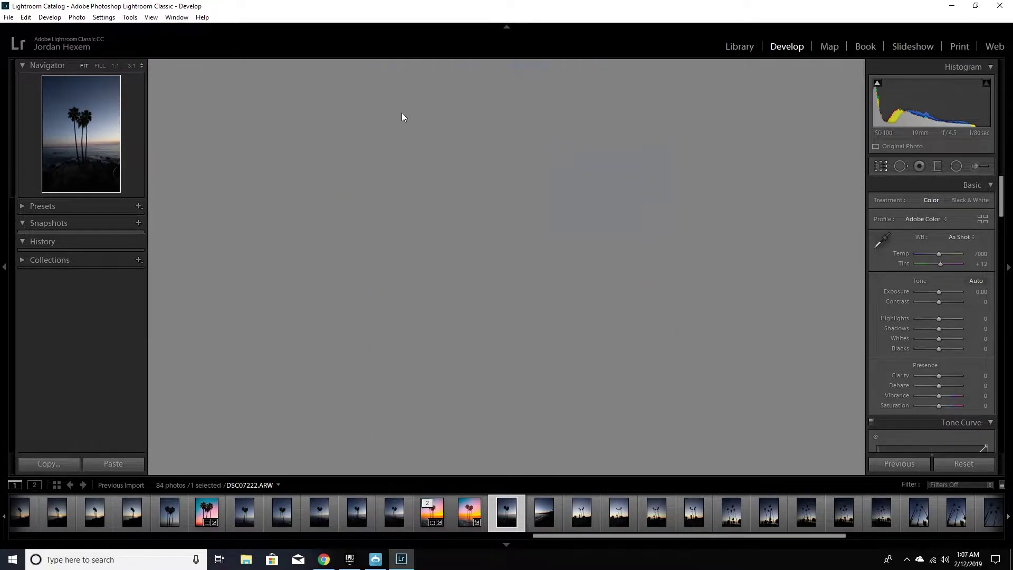
{"action": "mouse_move", "coordinate": [721, 242]}
{"action": "left_mouse_down"}
{"action": "mouse_move", "coordinate": [731, 256]}
{"action": "mouse_move", "coordinate": [737, 247]}
{"action": "left_mouse_up"}
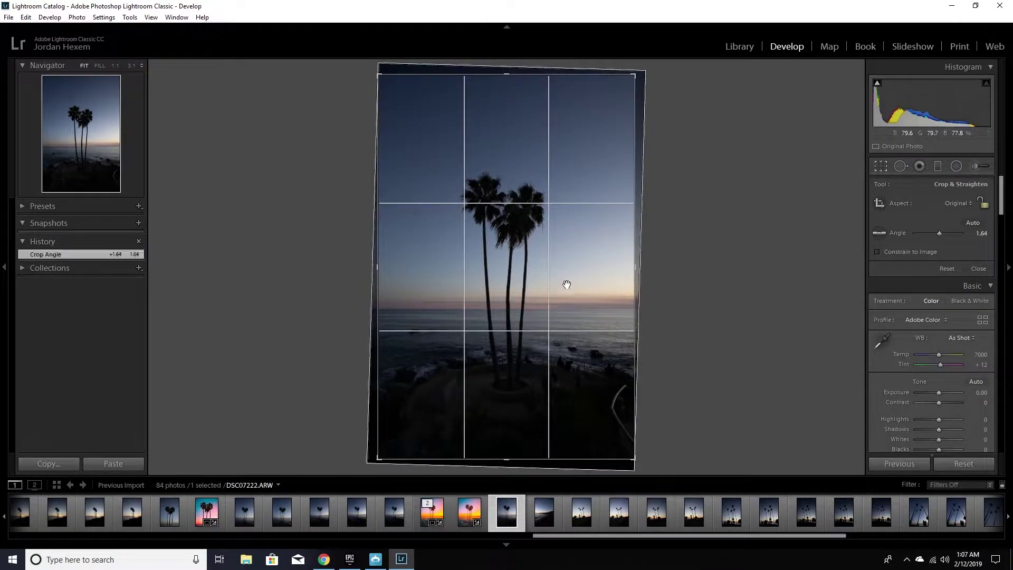
- Crop the photo to the 4 x 5 / 8 x 10 aspect ratio and shift the image slightly downward within the frame
{"action": "left_click", "coordinate": [956, 204]}
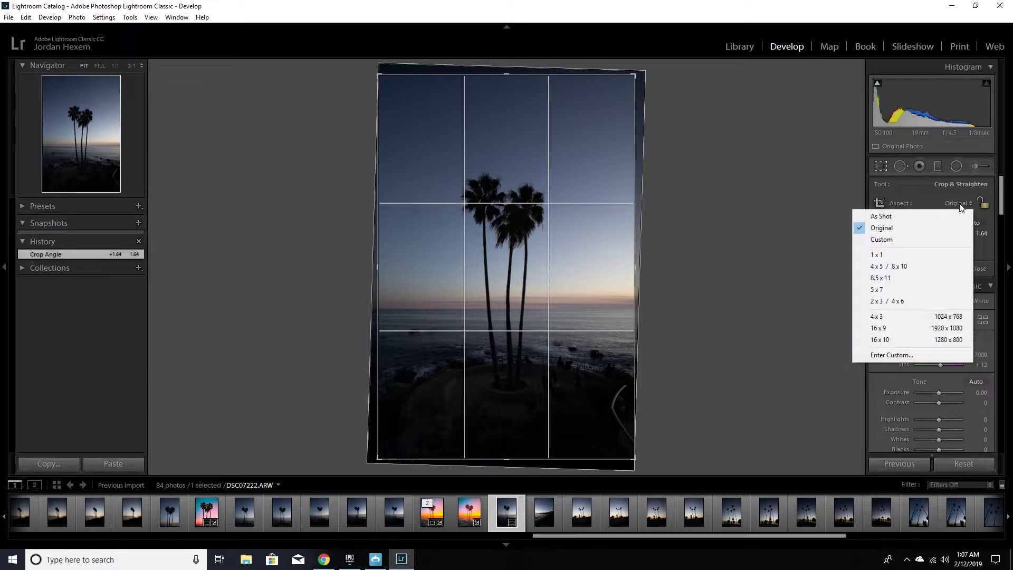
{"action": "left_click", "coordinate": [926, 265]}
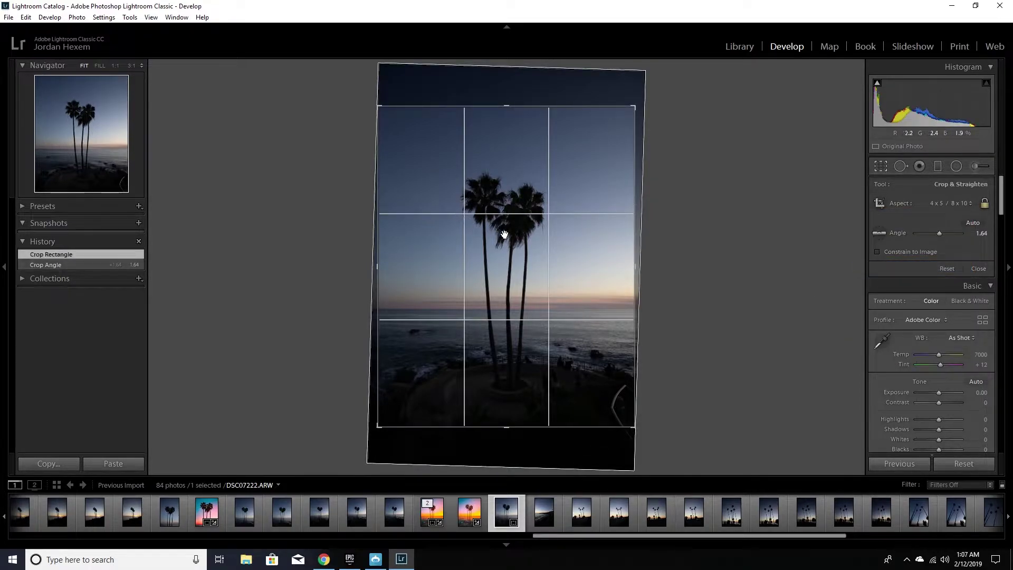
{"action": "left_click_drag", "start_coordinate": [510, 236], "coordinate": [508, 244]}
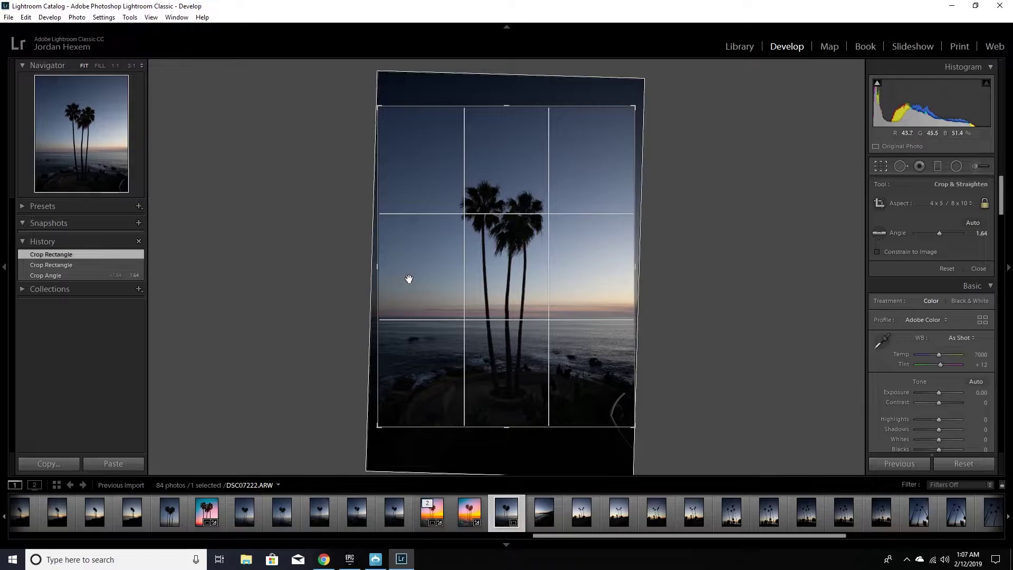
{"action": "key", "text": "Return"}
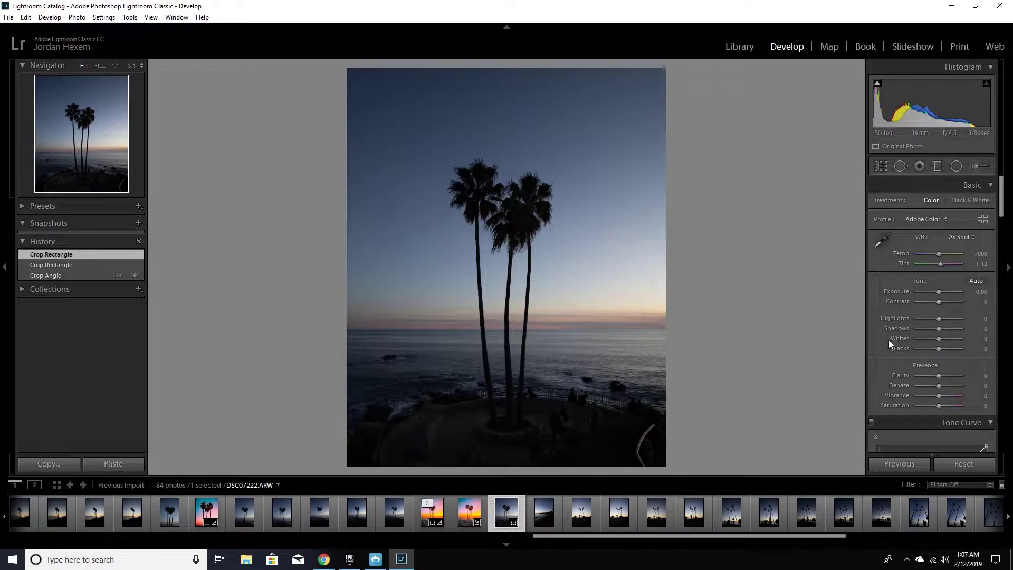
- Shape the RGB tone curve into a gentle S with darker shadows, brighter highlights and a raised black point
{"action": "scroll", "coordinate": [889, 340], "scroll_direction": "down", "scroll_amount": 5}
{"action": "left_click_drag", "start_coordinate": [906, 292], "coordinate": [906, 297]}
{"action": "left_click_drag", "start_coordinate": [957, 244], "coordinate": [961, 231]}
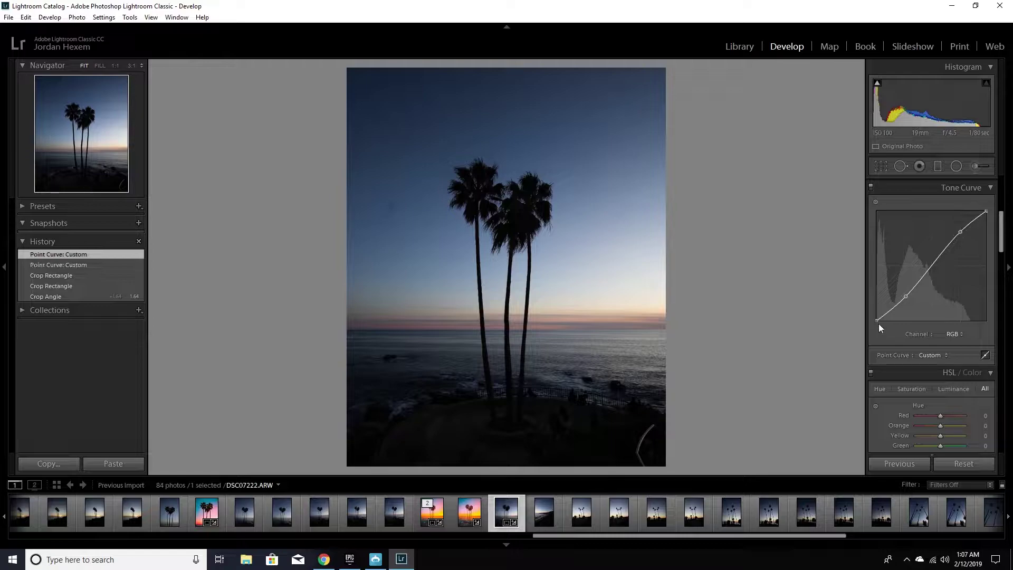
{"action": "left_click_drag", "start_coordinate": [877, 320], "coordinate": [872, 311]}
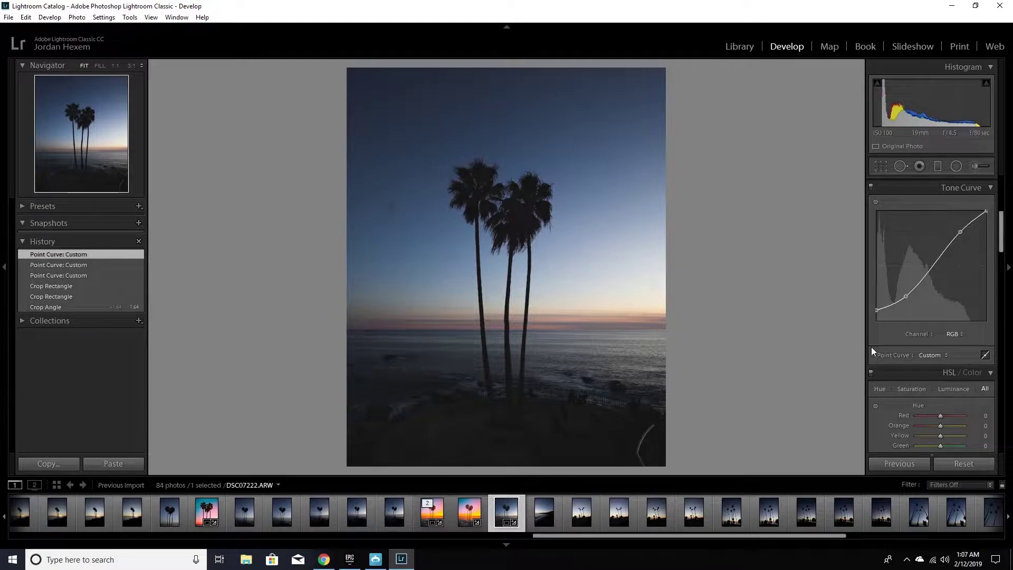
- Set the exposure to +1.43, highlights to -88 and shadows to +36
{"action": "scroll", "coordinate": [872, 347], "scroll_direction": "up", "scroll_amount": 5}
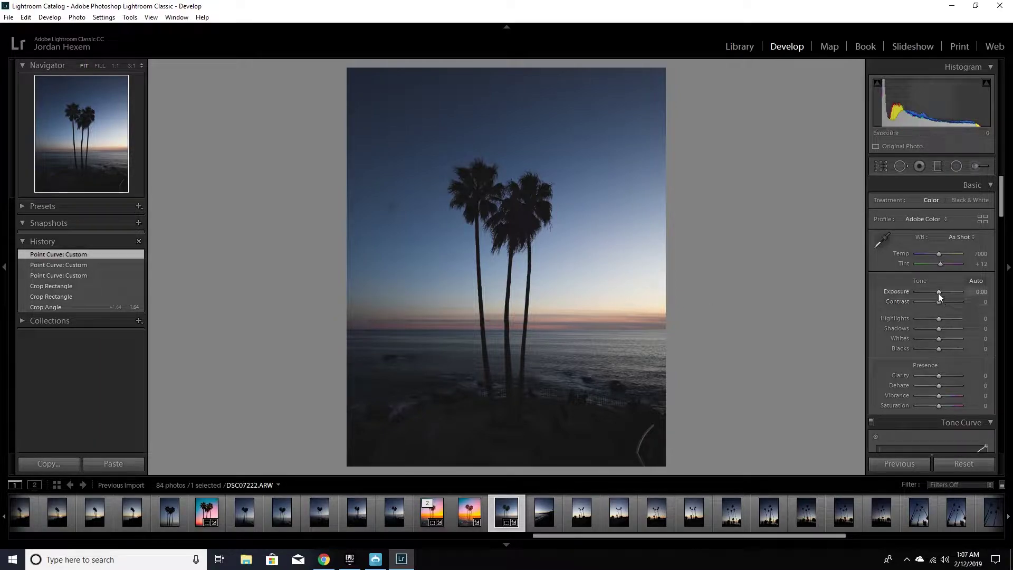
{"action": "mouse_move", "coordinate": [936, 291]}
{"action": "left_mouse_down"}
{"action": "mouse_move", "coordinate": [919, 318]}
{"action": "mouse_move", "coordinate": [942, 292]}
{"action": "left_mouse_up"}
{"action": "left_click_drag", "start_coordinate": [940, 329], "coordinate": [947, 330]}
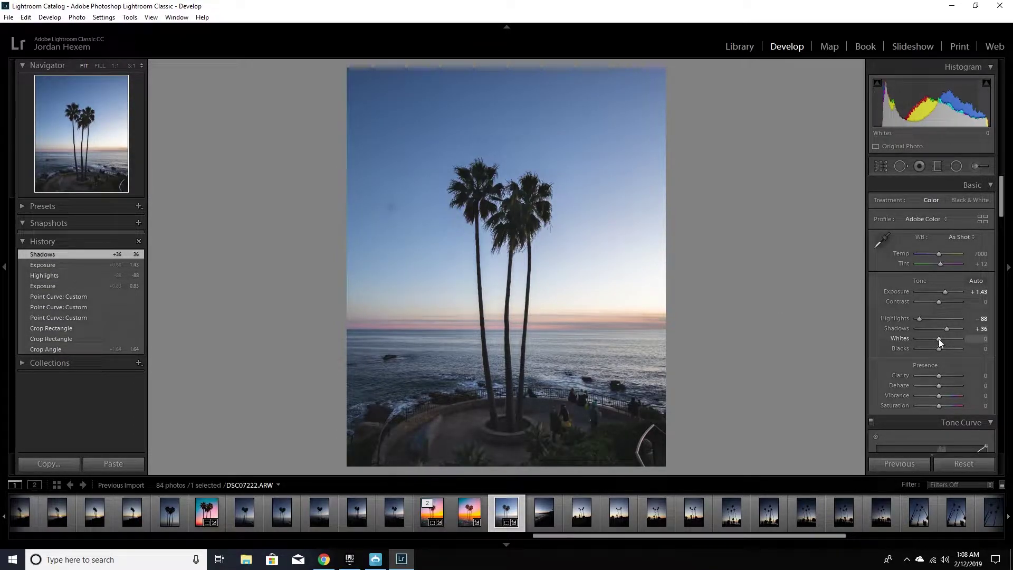
- Check the people below the palms up close, and set shadows to +29, whites to +14, highlights to -100 and blacks to -38
{"action": "left_click", "coordinate": [535, 430]}
{"action": "left_click_drag", "start_coordinate": [536, 429], "coordinate": [522, 383]}
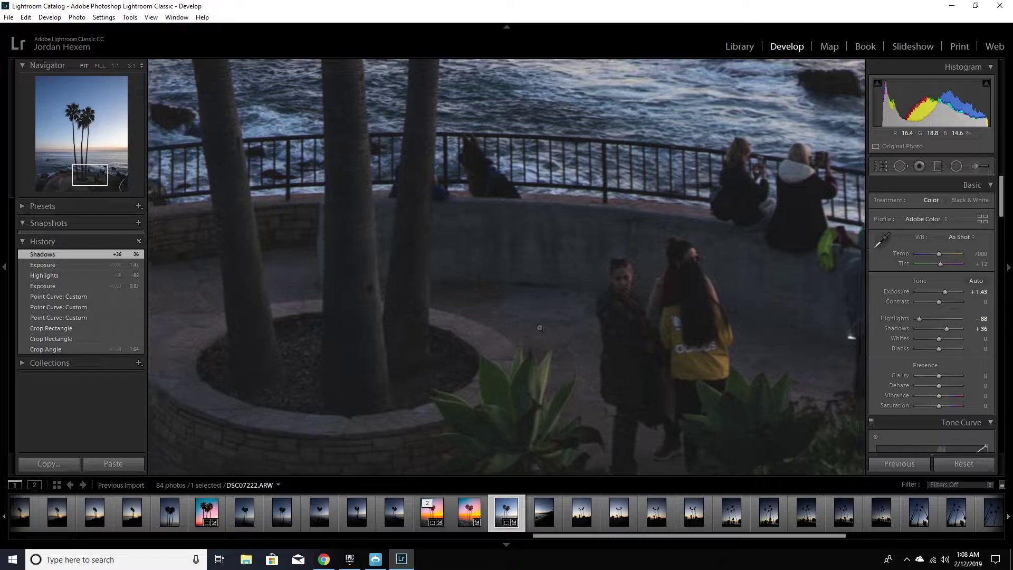
{"action": "left_click", "coordinate": [449, 319]}
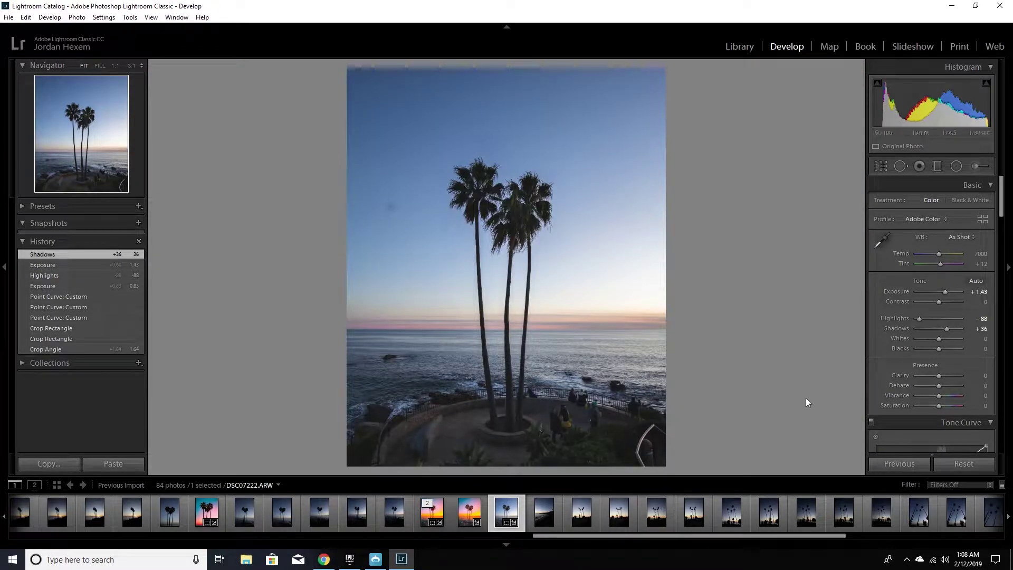
{"action": "left_click_drag", "start_coordinate": [948, 327], "coordinate": [943, 337]}
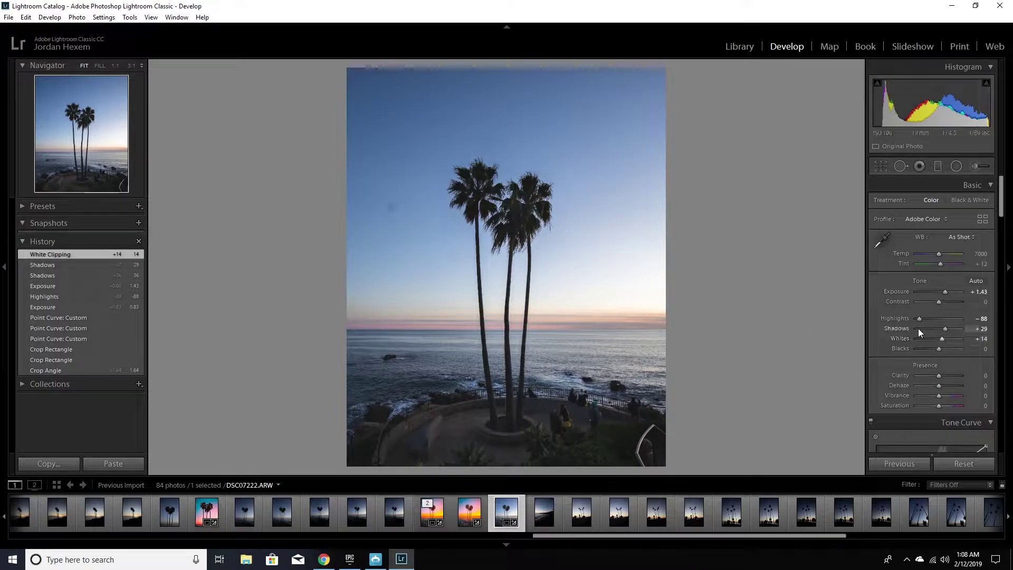
{"action": "left_click_drag", "start_coordinate": [922, 320], "coordinate": [895, 319]}
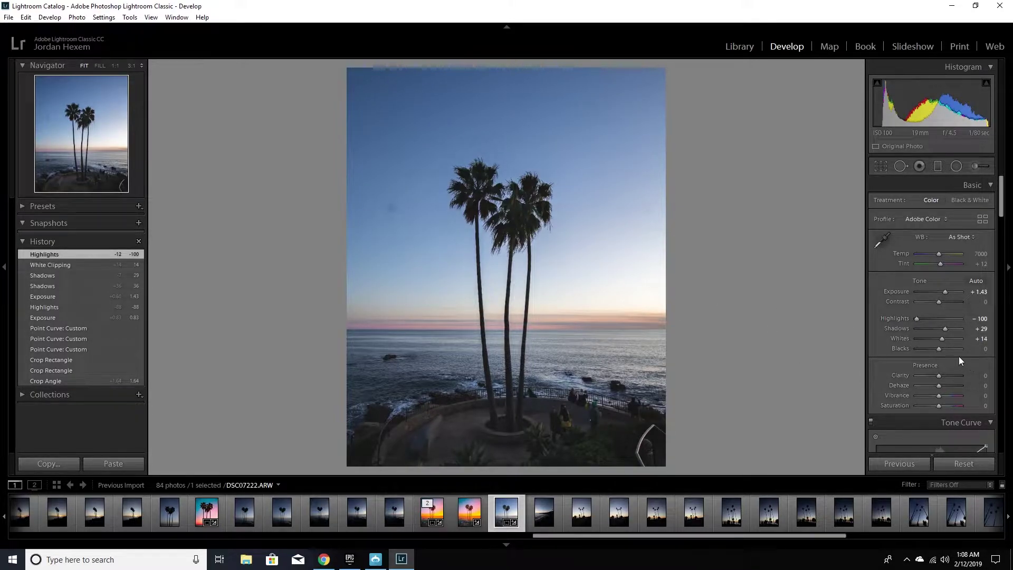
{"action": "left_click_drag", "start_coordinate": [940, 349], "coordinate": [930, 350]}
- Raise the black point of the RGB tone curve slightly further
{"action": "scroll", "coordinate": [872, 345], "scroll_direction": "down", "scroll_amount": 5}
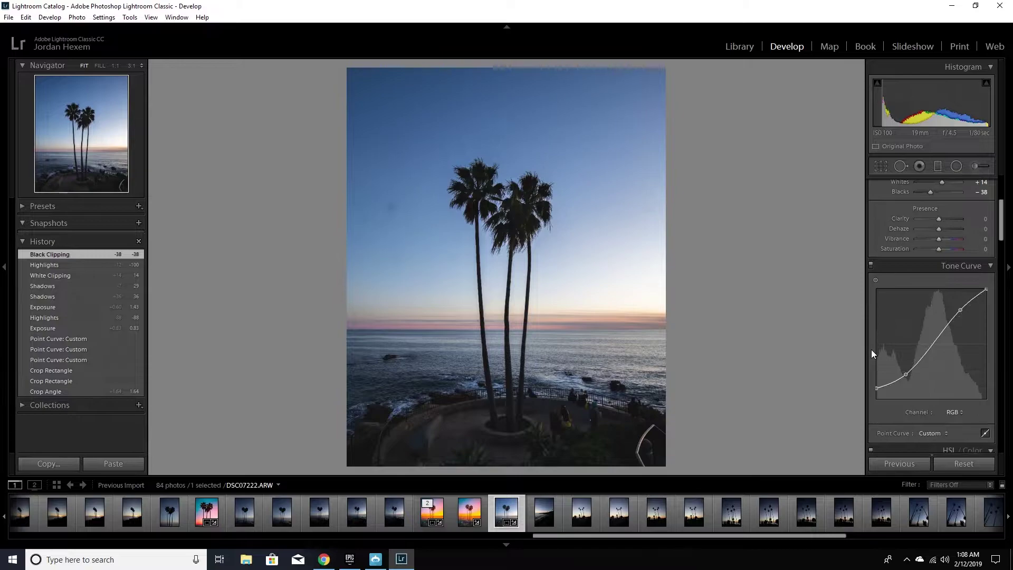
{"action": "left_click_drag", "start_coordinate": [876, 310], "coordinate": [873, 309]}
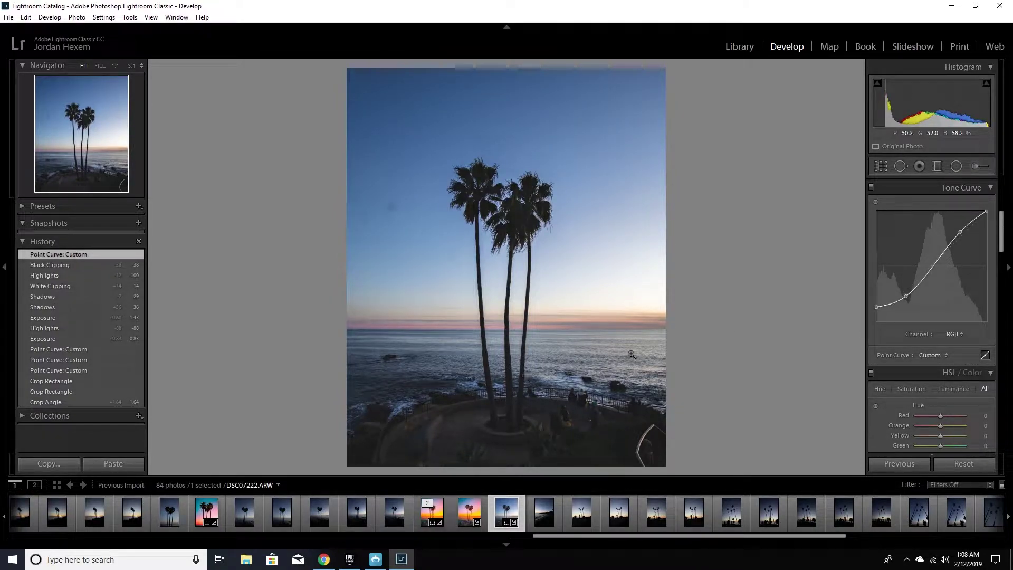
- Set the saturation to +100 and the vibrance to +33
{"action": "scroll", "coordinate": [872, 338], "scroll_direction": "up", "scroll_amount": 5}
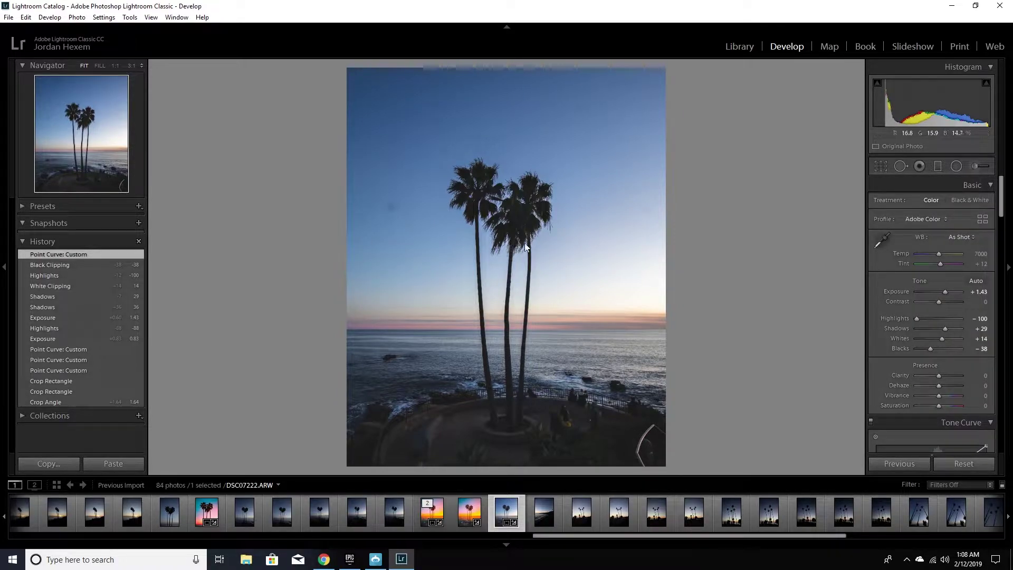
{"action": "left_click_drag", "start_coordinate": [938, 406], "coordinate": [964, 407]}
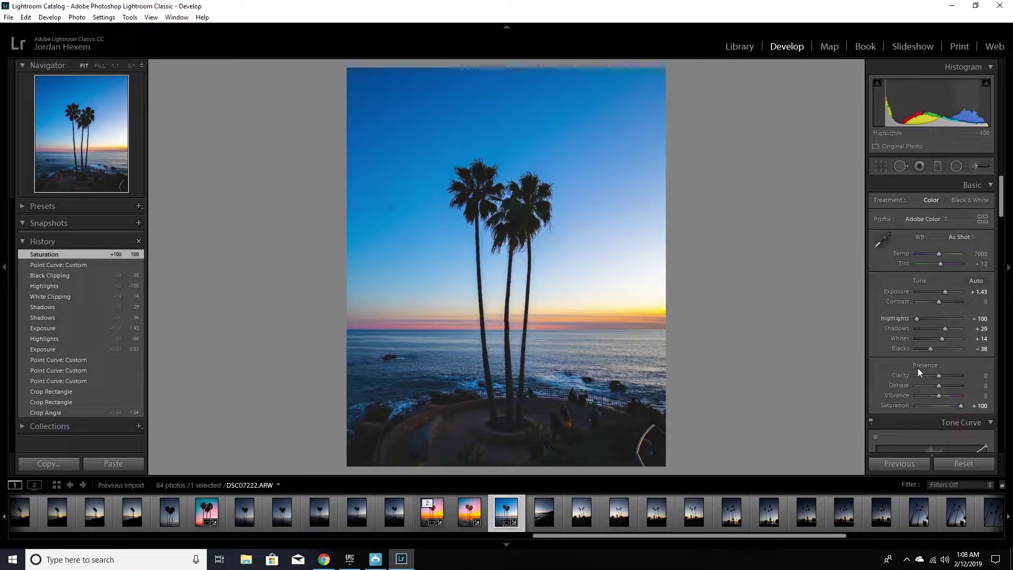
{"action": "left_click_drag", "start_coordinate": [942, 395], "coordinate": [947, 395]}
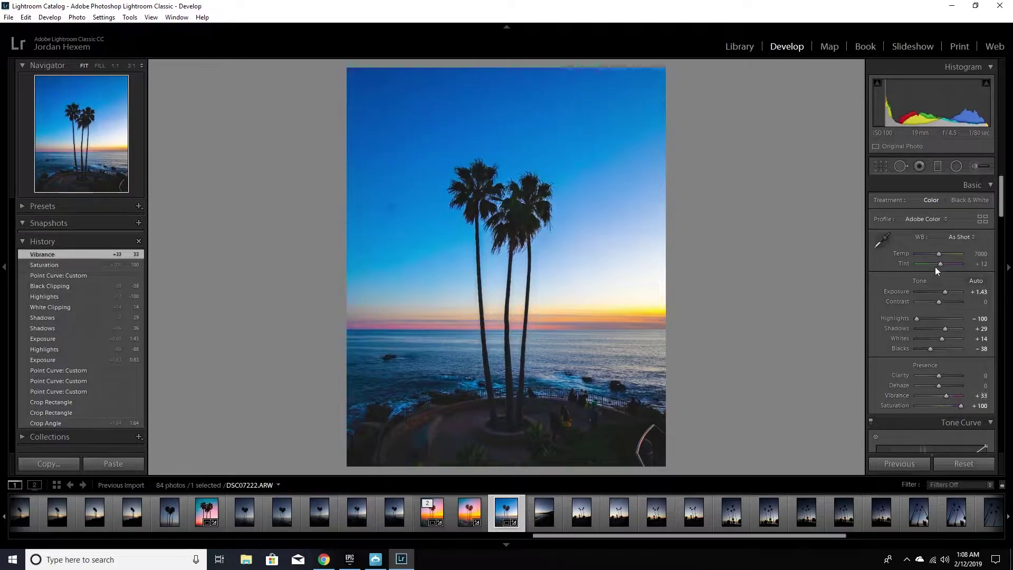
{"action": "left_click_drag", "start_coordinate": [940, 253], "coordinate": [943, 255]}
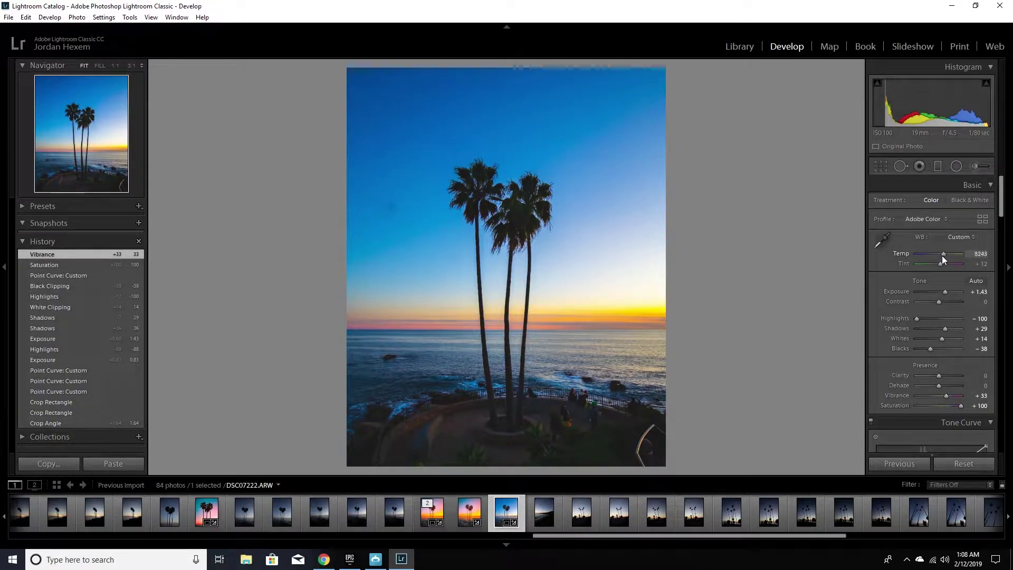
{"action": "left_click", "coordinate": [898, 253]}
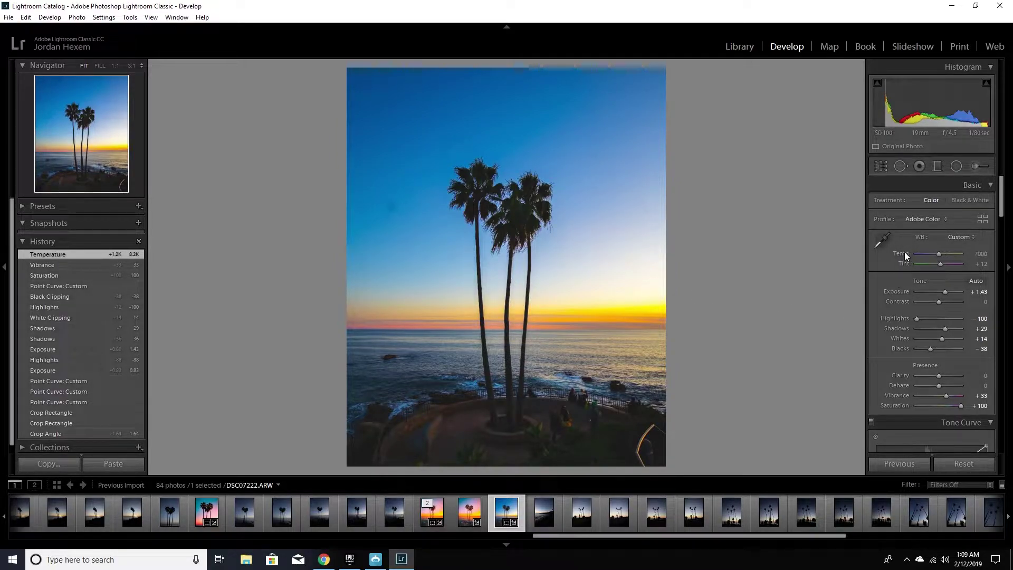
{"action": "double_click", "coordinate": [906, 256]}
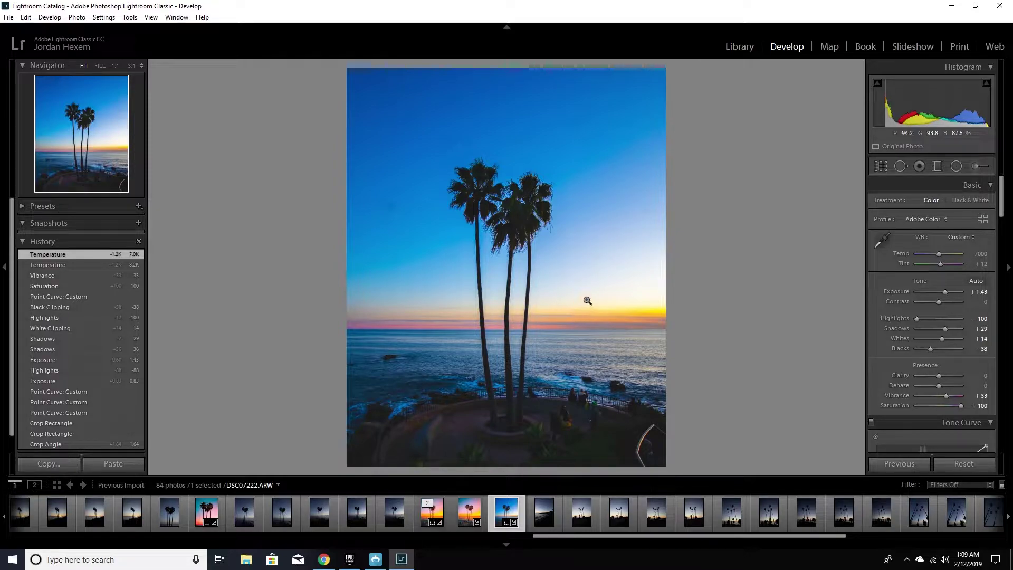
- Warm the white balance with a temperature of 15131 and a tint of +25
{"action": "left_click_drag", "start_coordinate": [939, 255], "coordinate": [953, 256]}
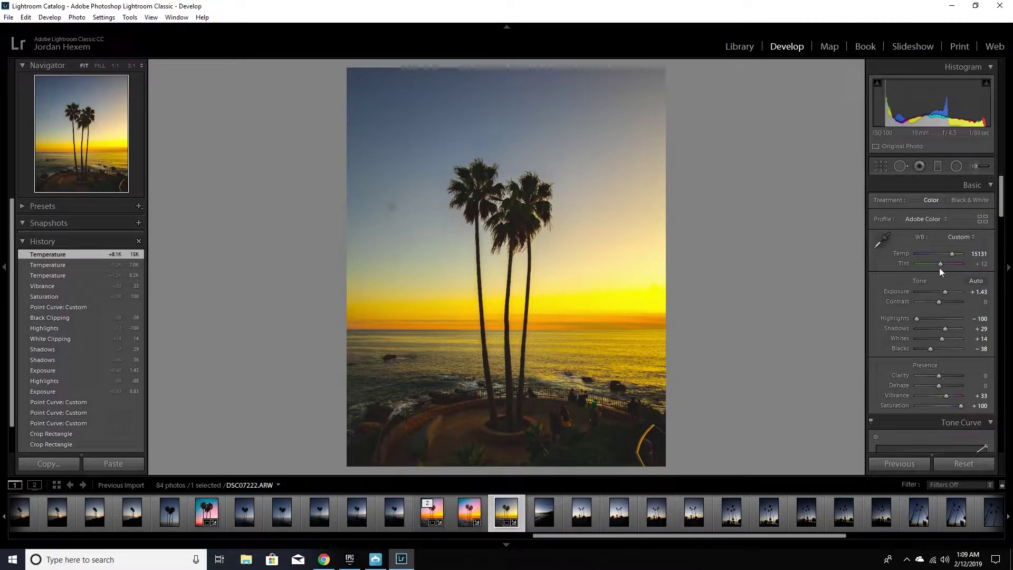
{"action": "left_click_drag", "start_coordinate": [939, 264], "coordinate": [941, 265]}
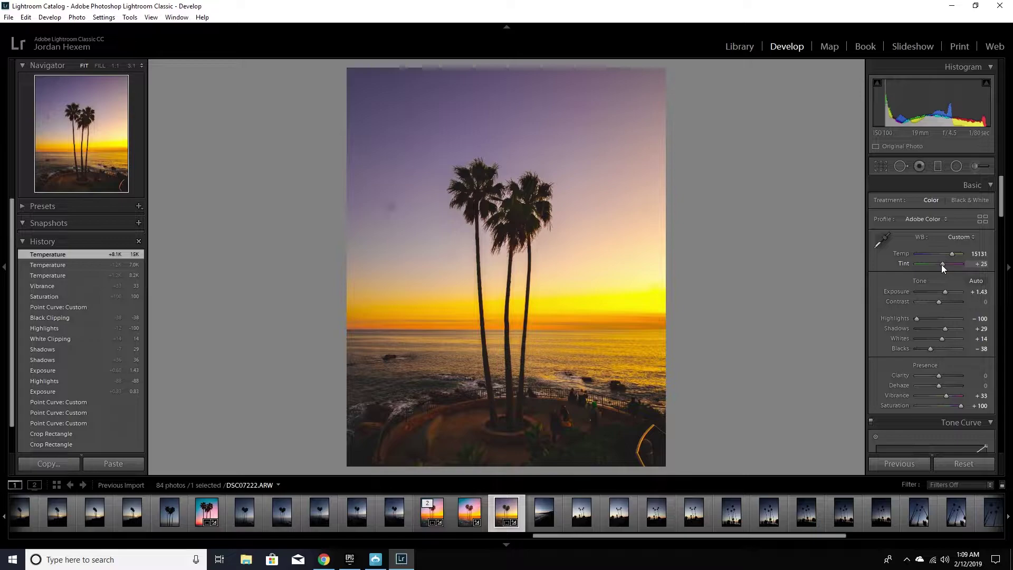
{"action": "left_click_drag", "start_coordinate": [941, 264], "coordinate": [942, 264]}
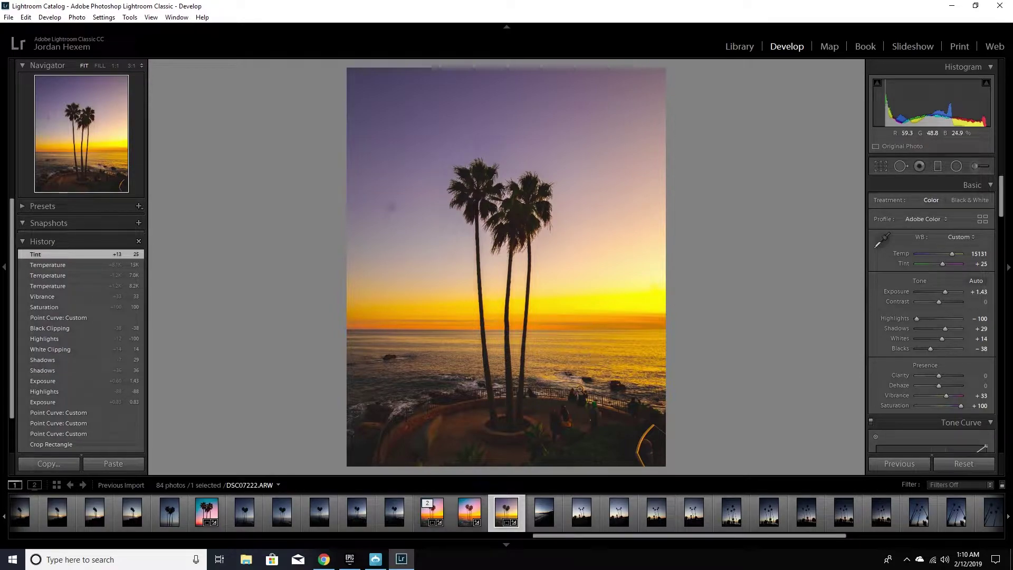
- Set the Blue Primary hue in the camera calibration to -83
{"action": "scroll", "coordinate": [885, 351], "scroll_direction": "down", "scroll_amount": 3}
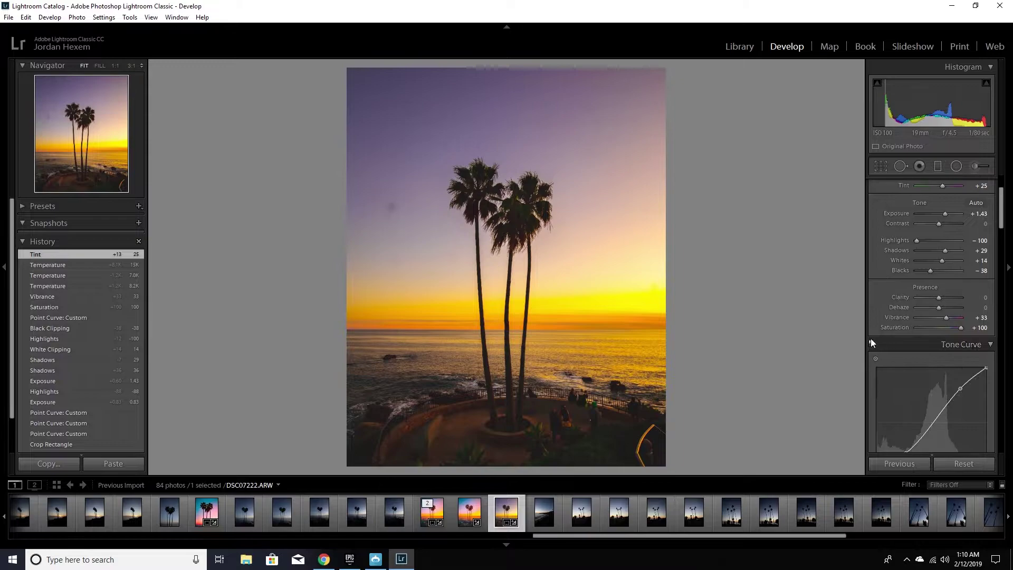
{"action": "scroll", "coordinate": [875, 334], "scroll_direction": "down", "scroll_amount": 5}
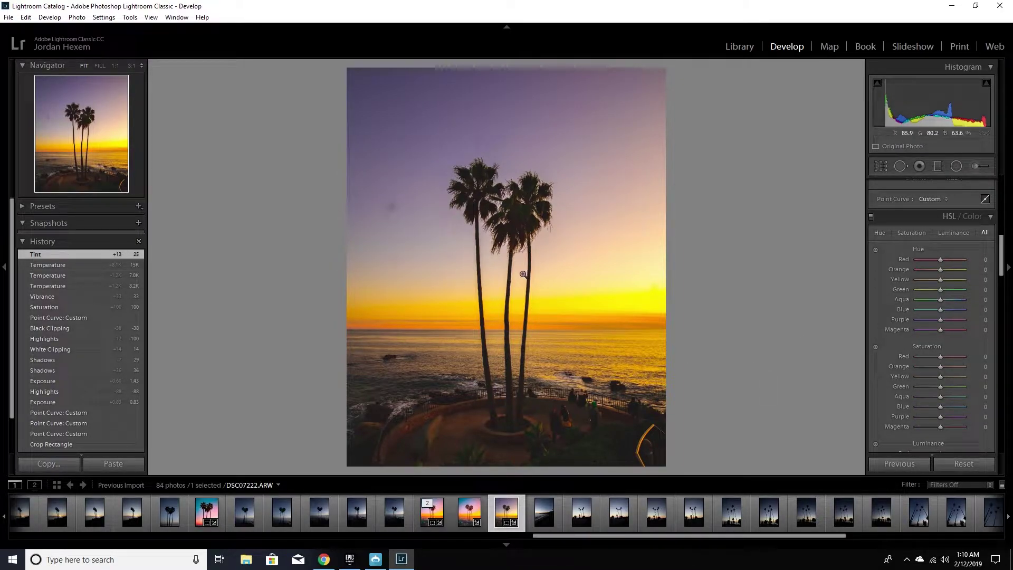
{"action": "scroll", "coordinate": [883, 299], "scroll_direction": "down", "scroll_amount": 15}
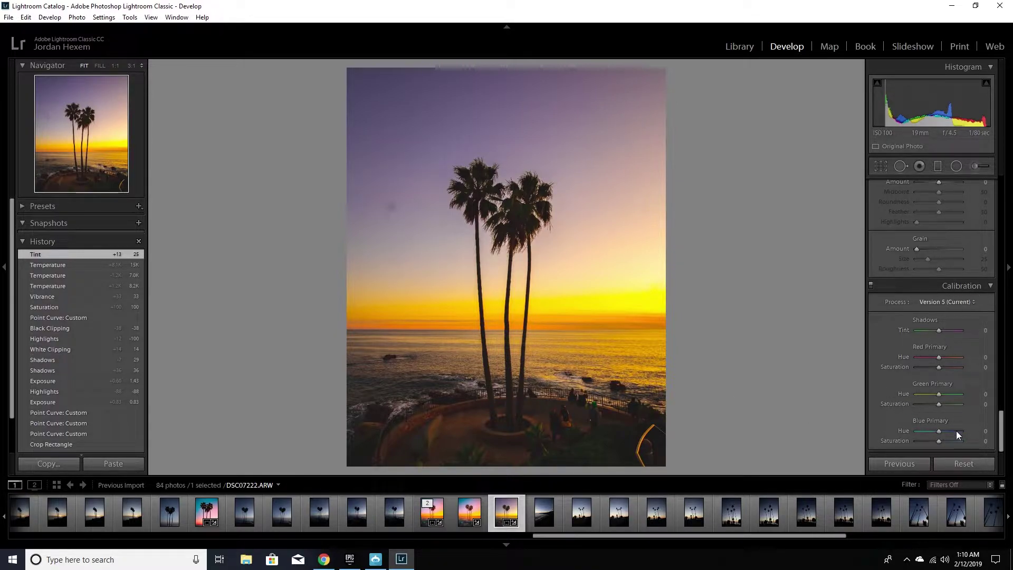
{"action": "left_click_drag", "start_coordinate": [939, 432], "coordinate": [922, 430]}
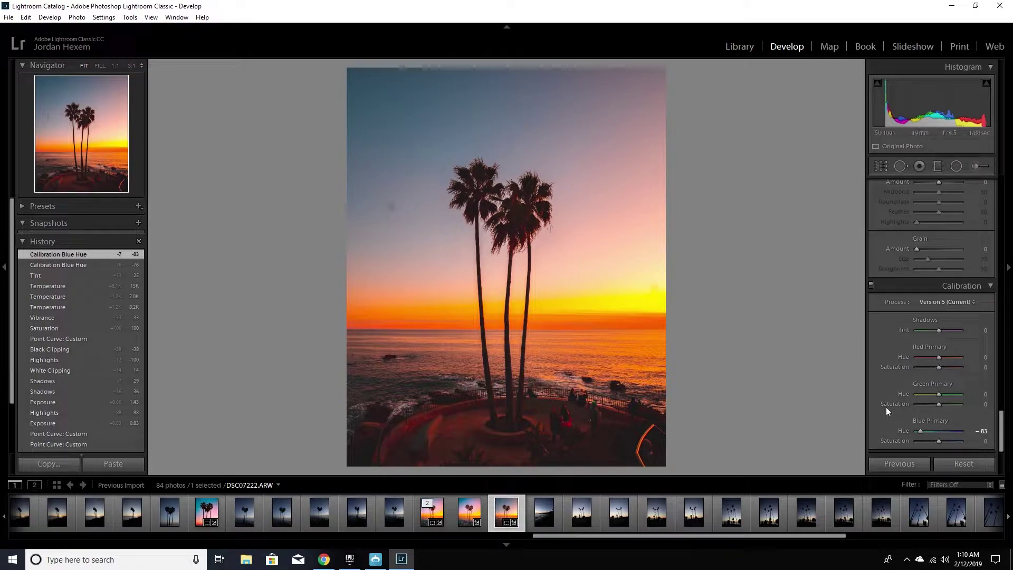
- Reset the Blue Primary hue in the calibration and set it to -90, with the Red Primary hue at +21
{"action": "double_click", "coordinate": [902, 432]}
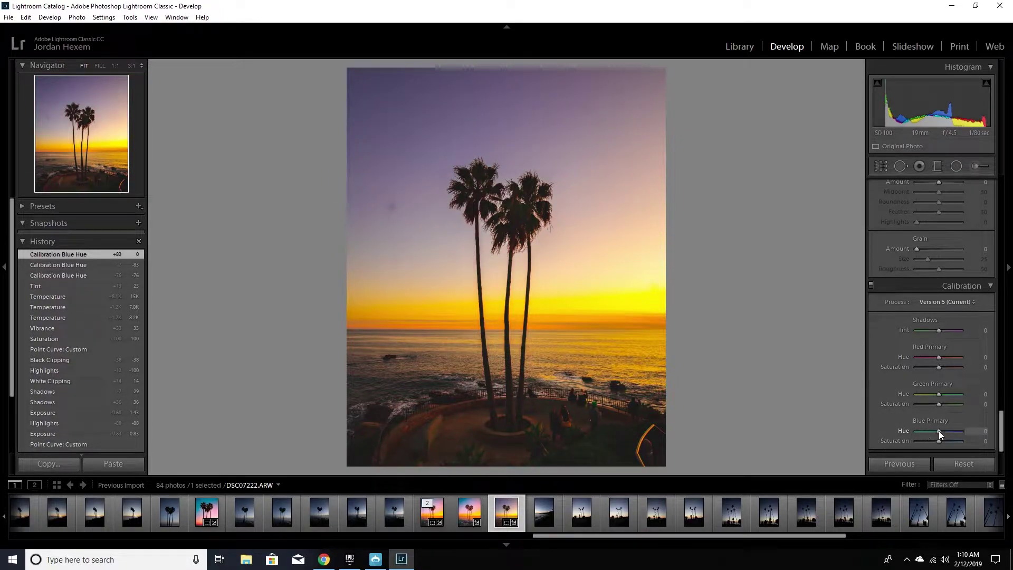
{"action": "left_click_drag", "start_coordinate": [938, 431], "coordinate": [919, 429]}
{"action": "left_click_drag", "start_coordinate": [939, 357], "coordinate": [943, 357]}
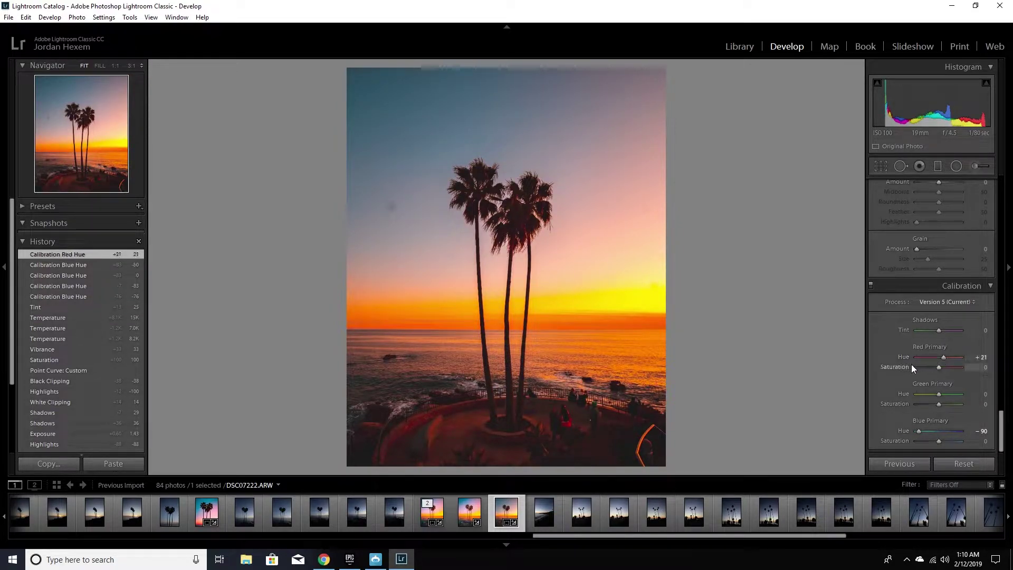
- Cool the white balance slightly by setting the temperature to 14536
{"action": "scroll", "coordinate": [894, 370], "scroll_direction": "up", "scroll_amount": 3}
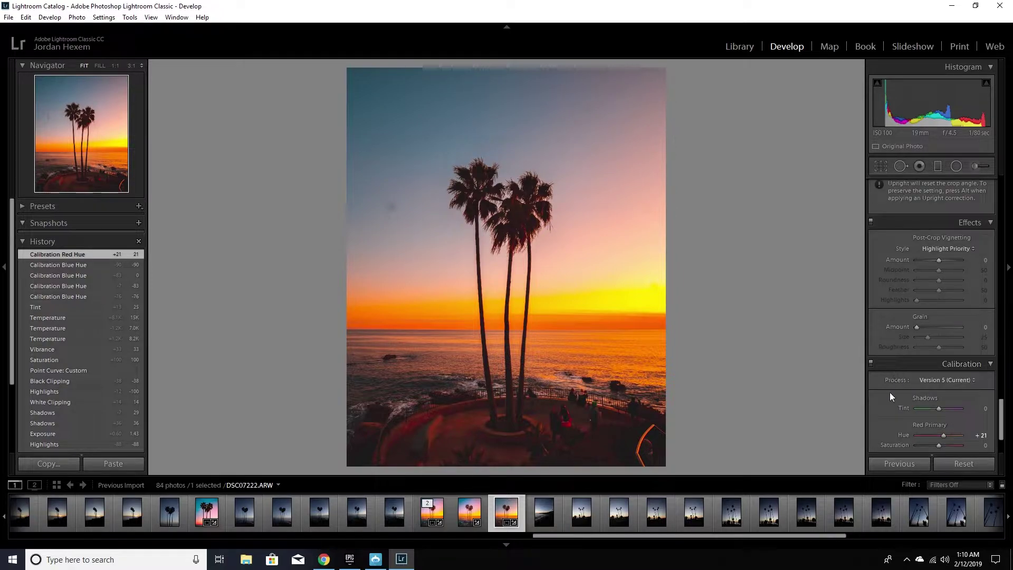
{"action": "scroll", "coordinate": [890, 391], "scroll_direction": "up", "scroll_amount": 20}
{"action": "scroll", "coordinate": [883, 388], "scroll_direction": "up", "scroll_amount": 10}
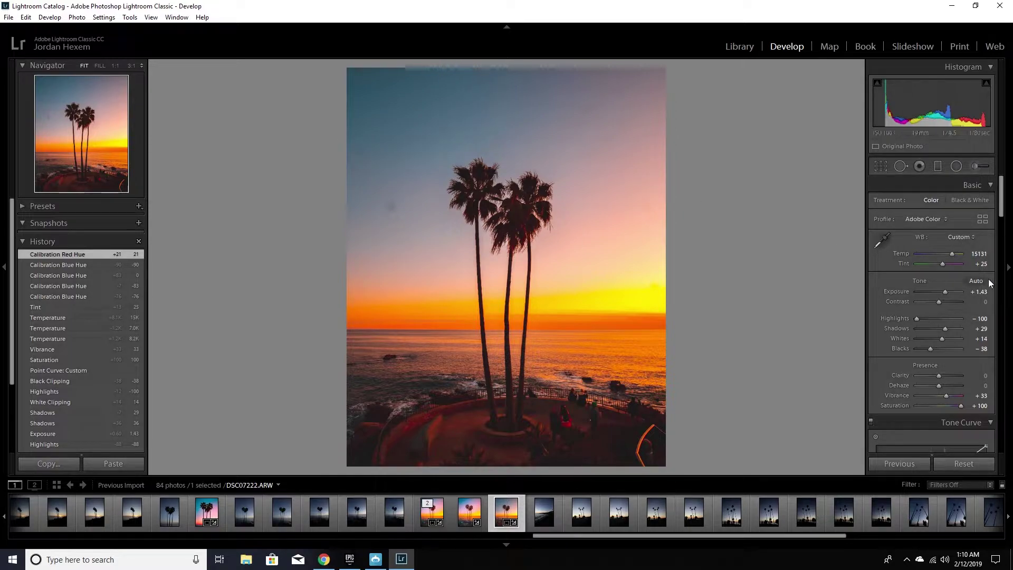
{"action": "left_click_drag", "start_coordinate": [954, 255], "coordinate": [952, 253]}
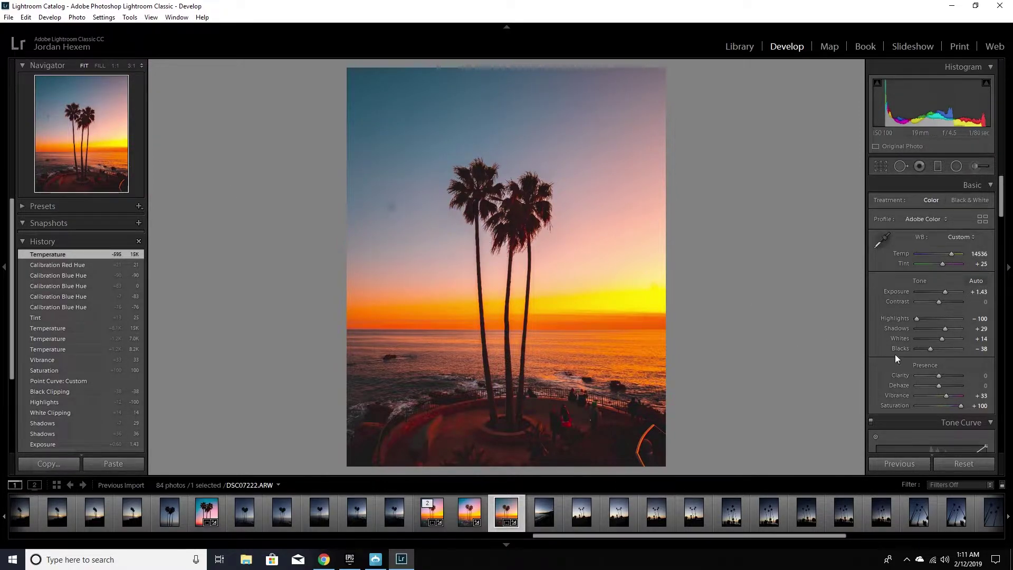
- Set the dehaze to -5 and the vibrance to +86
{"action": "left_click_drag", "start_coordinate": [939, 384], "coordinate": [937, 385]}
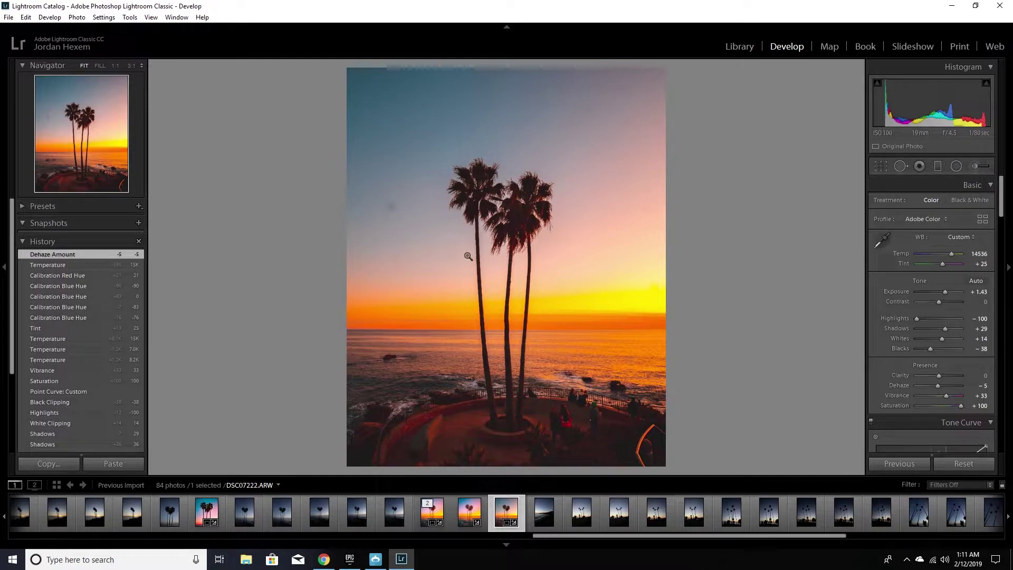
{"action": "scroll", "coordinate": [881, 384], "scroll_direction": "down", "scroll_amount": 2}
{"action": "left_click_drag", "start_coordinate": [945, 318], "coordinate": [958, 322]}
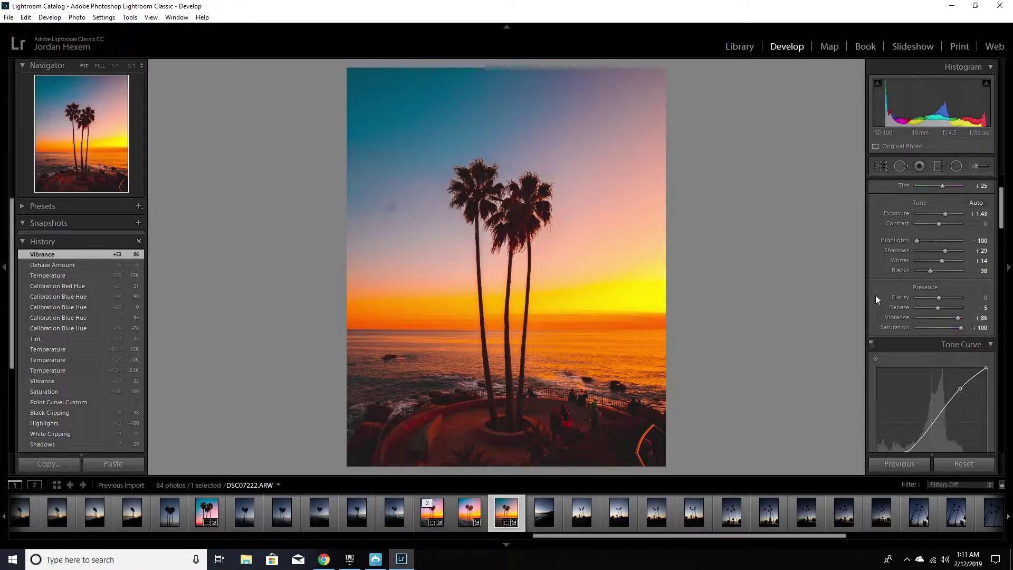
- Add a graduated filter over the foreground, fading upward from the base of the palms to just below the horizon
{"action": "scroll", "coordinate": [876, 299], "scroll_direction": "down", "scroll_amount": 5}
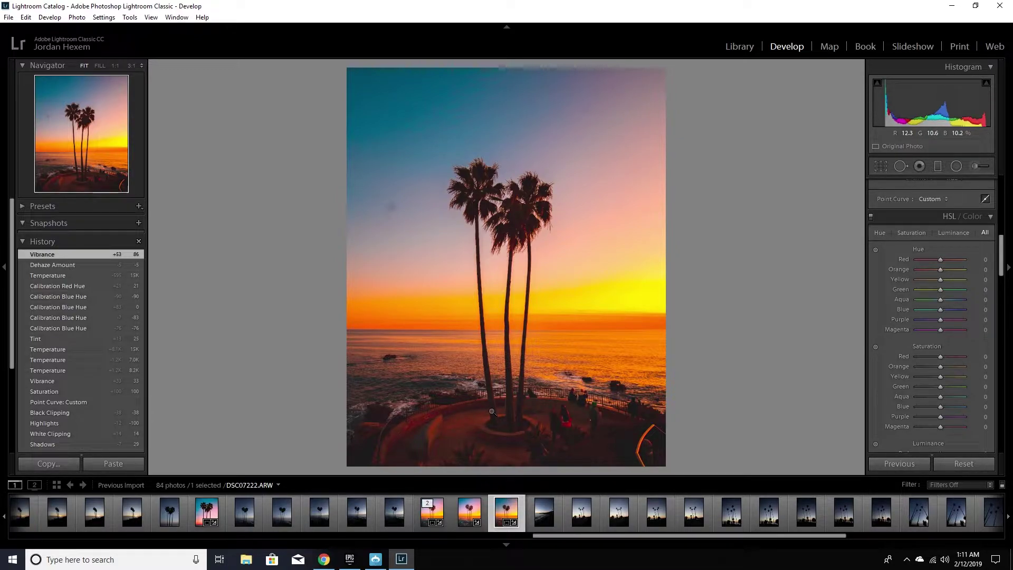
{"action": "left_click", "coordinate": [937, 165]}
{"action": "left_click_drag", "start_coordinate": [511, 428], "coordinate": [511, 343]}
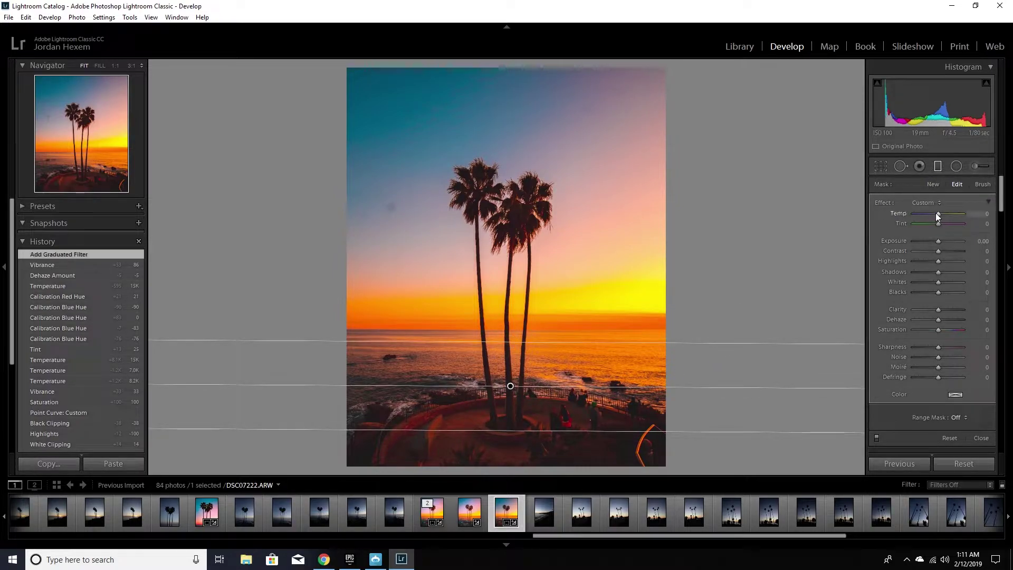
- Set the graduated filter's temperature to -28 and its saturation to -43
{"action": "left_click_drag", "start_coordinate": [939, 213], "coordinate": [932, 213]}
{"action": "left_click_drag", "start_coordinate": [938, 330], "coordinate": [931, 328]}
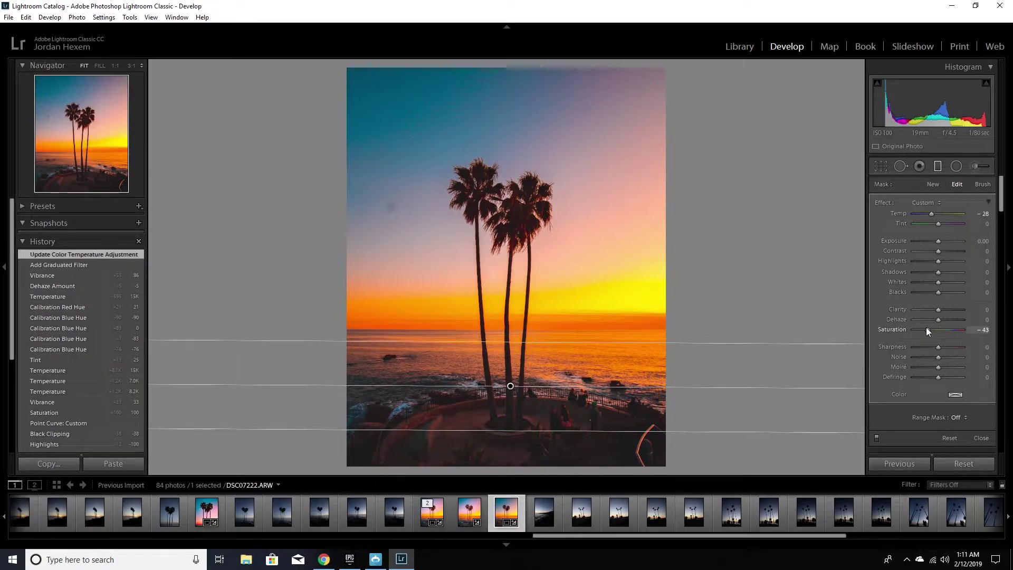
{"action": "left_click_drag", "start_coordinate": [929, 331], "coordinate": [929, 331]}
- Extend the graduated filter's upper edge slightly toward the horizon and set its temperature to -35
{"action": "left_click_drag", "start_coordinate": [547, 342], "coordinate": [546, 336]}
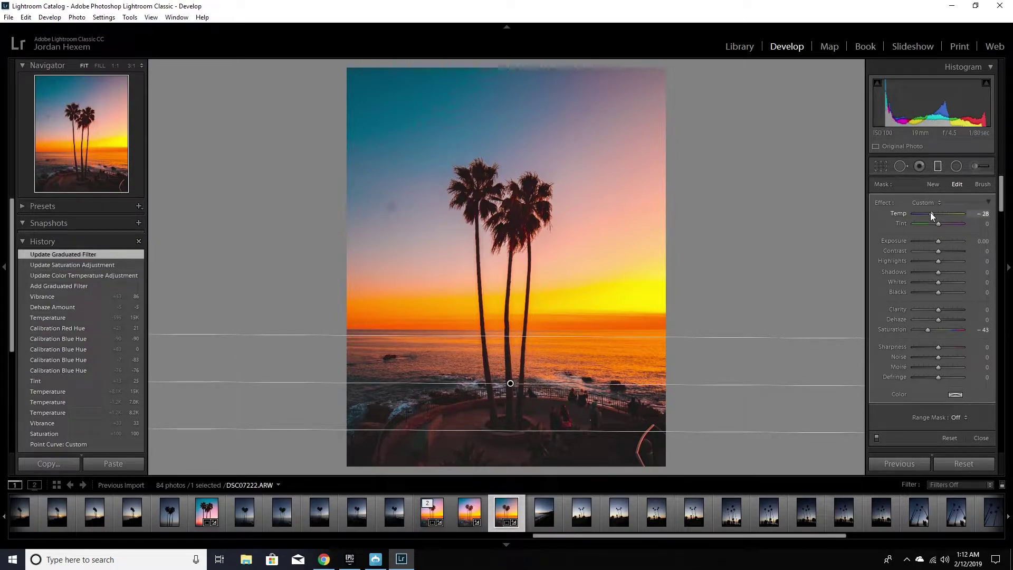
{"action": "left_click_drag", "start_coordinate": [928, 213], "coordinate": [930, 213]}
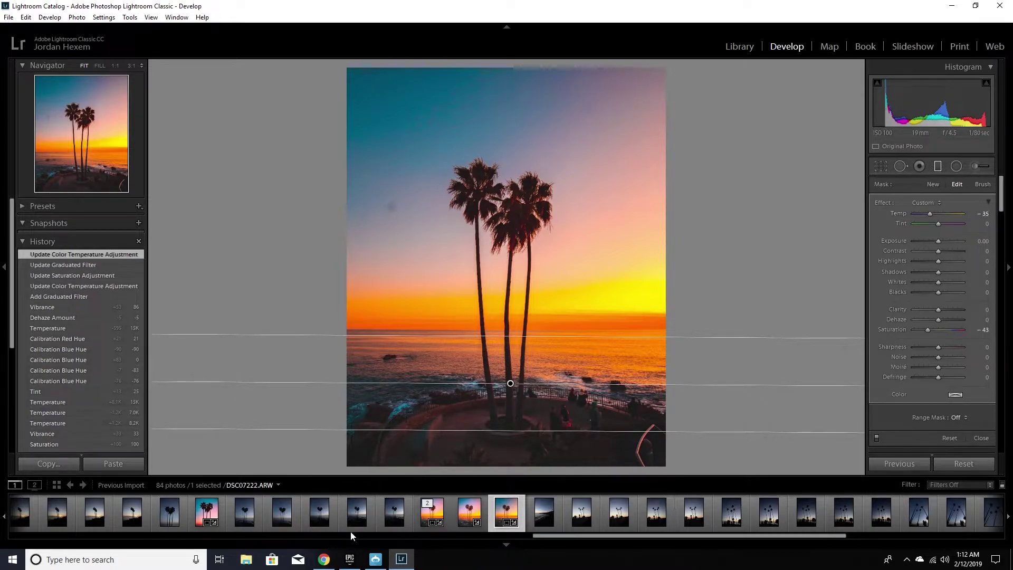
{"action": "left_click", "coordinate": [395, 397]}
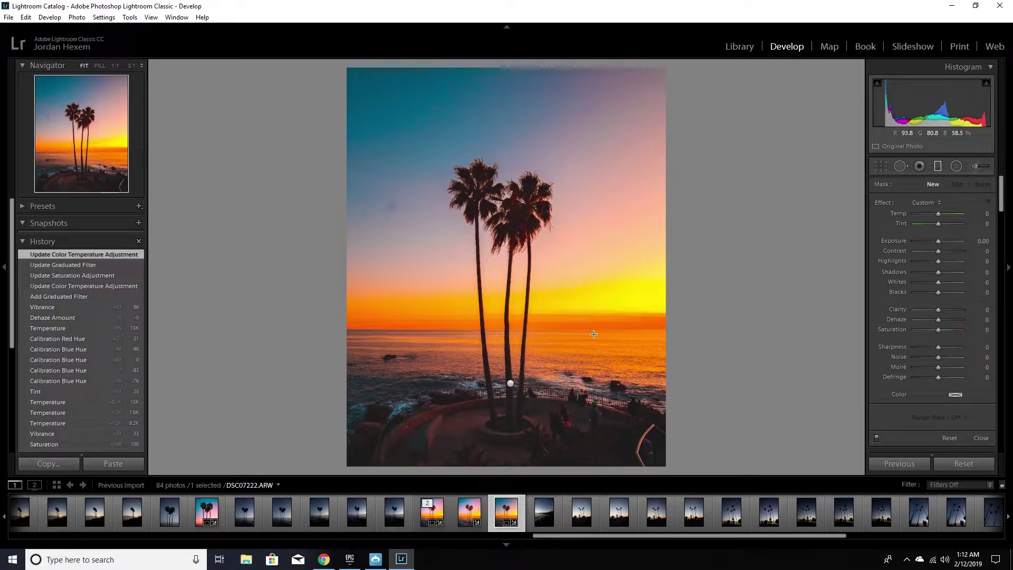
{"action": "key", "text": "m"}
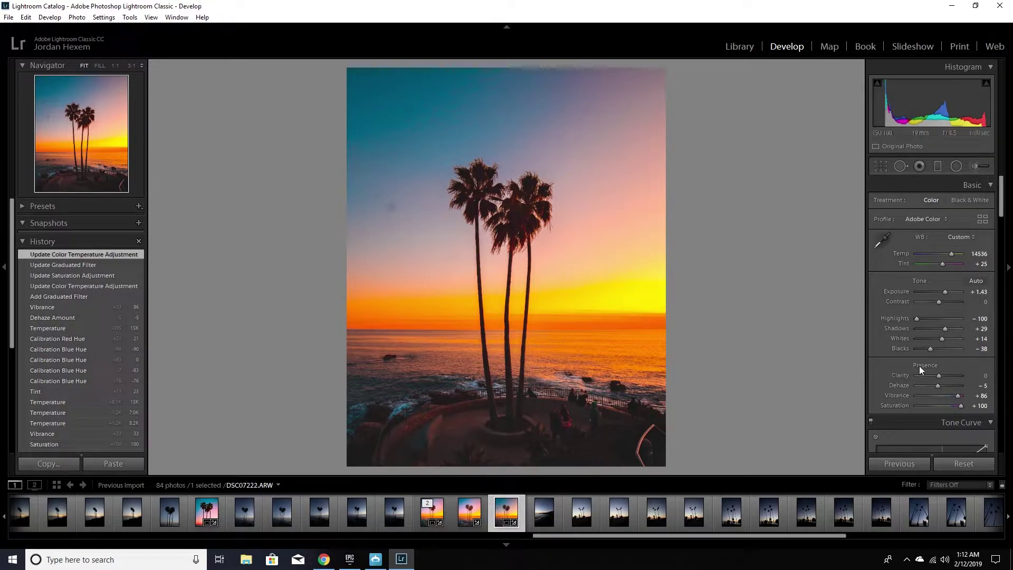
- Raise the shadows of the whole photo to +55 and shift the orange hue to -18
{"action": "left_click", "coordinate": [948, 329]}
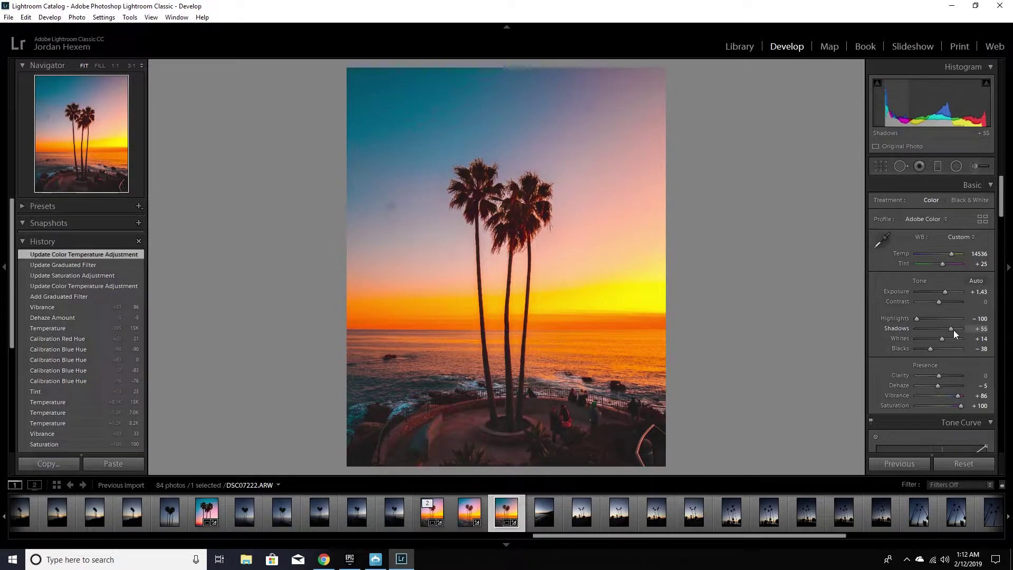
{"action": "left_click_drag", "start_coordinate": [955, 330], "coordinate": [953, 331]}
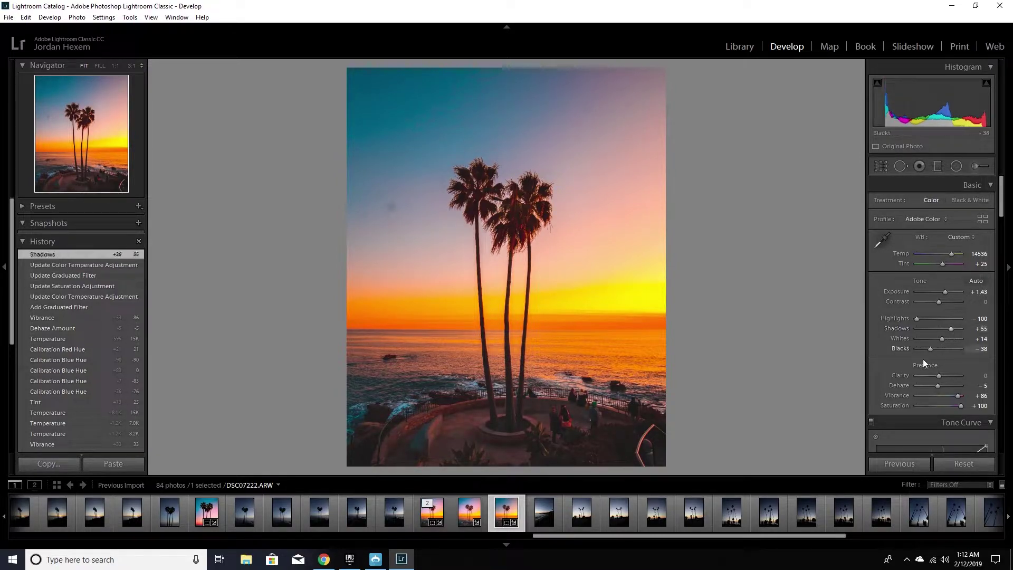
{"action": "scroll", "coordinate": [892, 361], "scroll_direction": "down", "scroll_amount": 8}
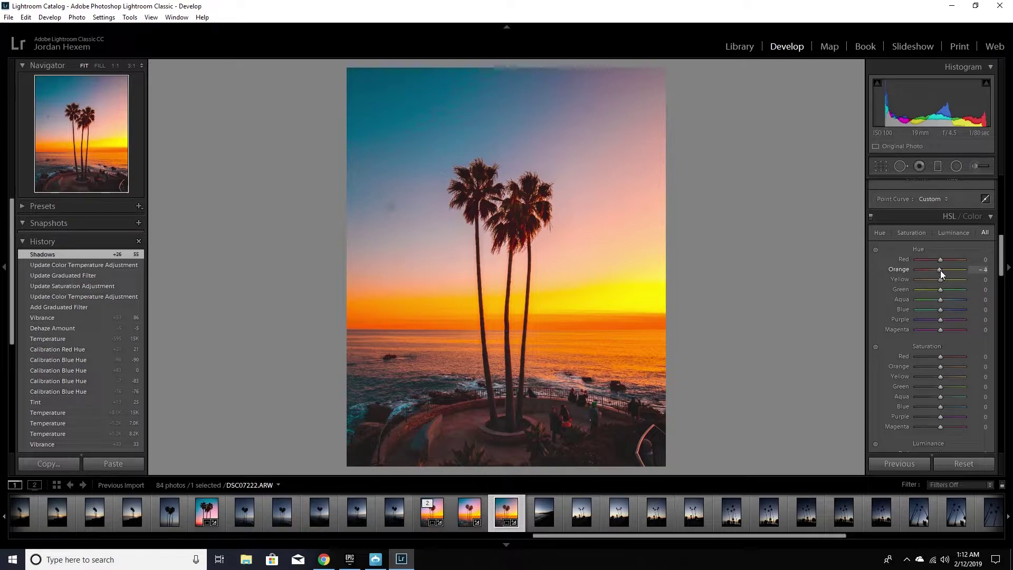
{"action": "left_click_drag", "start_coordinate": [940, 271], "coordinate": [937, 270]}
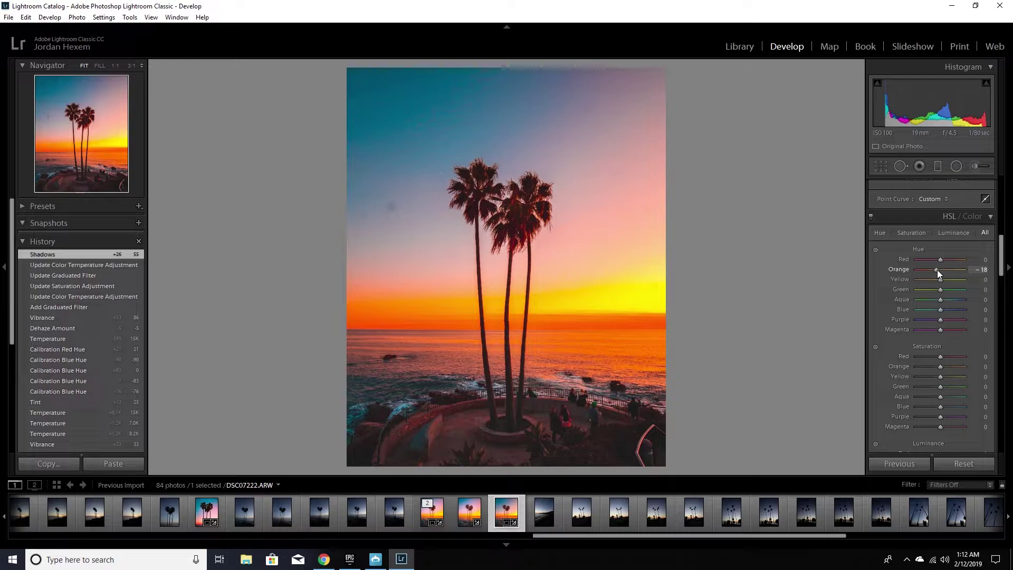
- Split tone the highlights with a saturation of 5 and the shadows with hue 184 and saturation 7
{"action": "scroll", "coordinate": [880, 319], "scroll_direction": "down", "scroll_amount": 2}
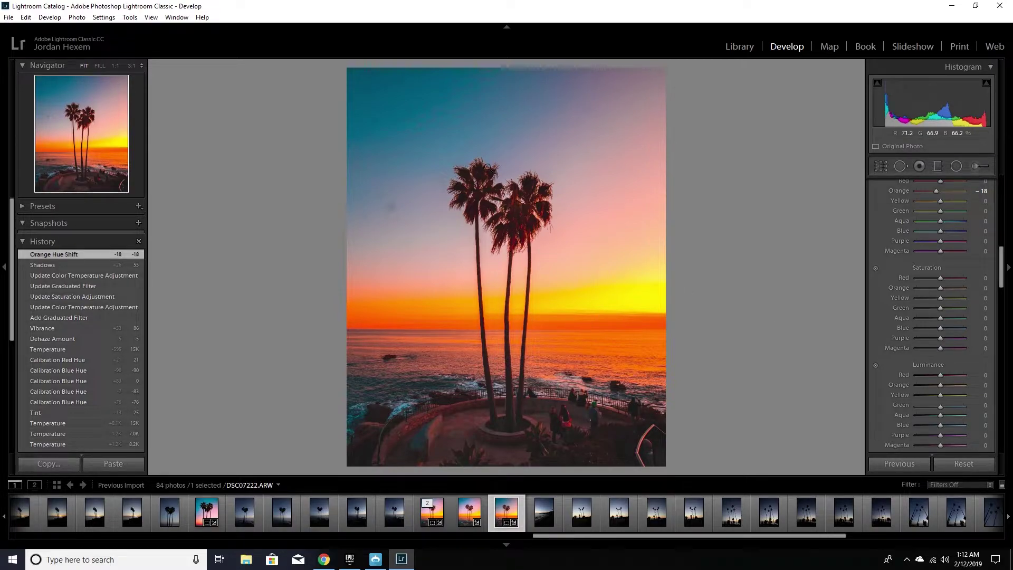
{"action": "scroll", "coordinate": [885, 306], "scroll_direction": "down", "scroll_amount": 3}
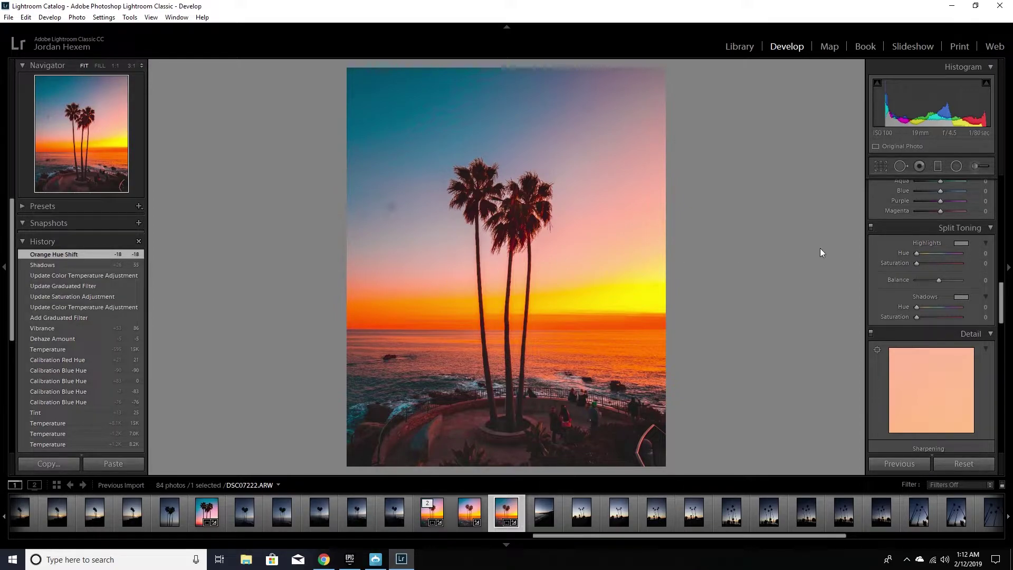
{"action": "left_click_drag", "start_coordinate": [917, 265], "coordinate": [920, 264]}
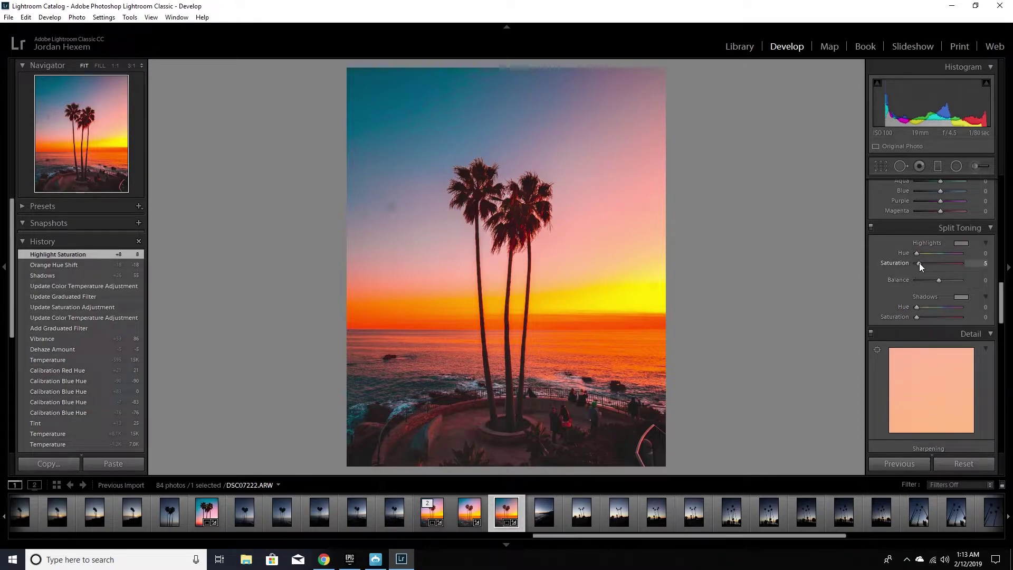
{"action": "left_click_drag", "start_coordinate": [920, 263], "coordinate": [919, 263]}
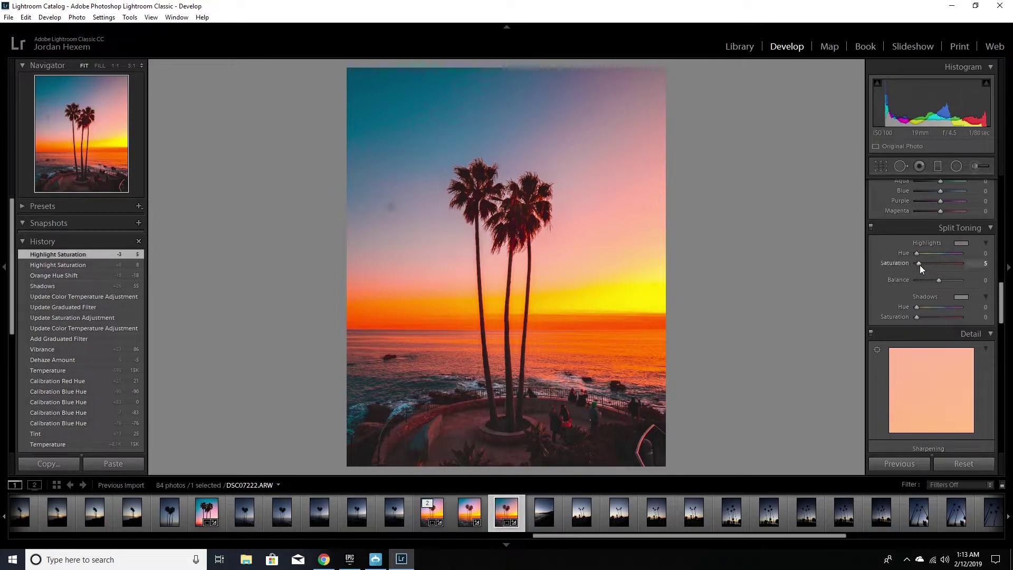
{"action": "mouse_move", "coordinate": [917, 307]}
{"action": "left_mouse_down"}
{"action": "mouse_move", "coordinate": [949, 307]}
{"action": "mouse_move", "coordinate": [919, 318]}
{"action": "left_mouse_up"}
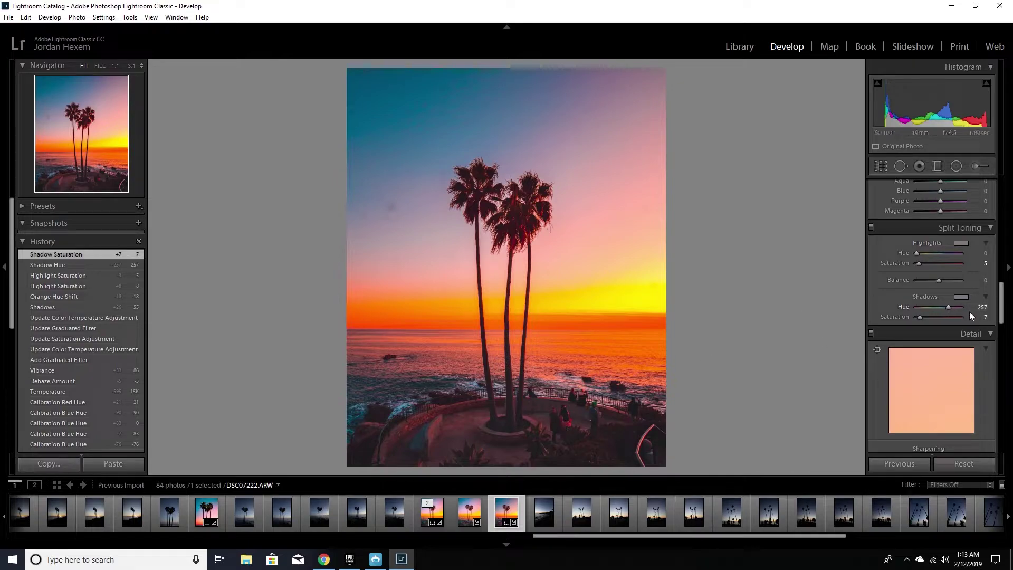
{"action": "left_click_drag", "start_coordinate": [945, 305], "coordinate": [939, 306]}
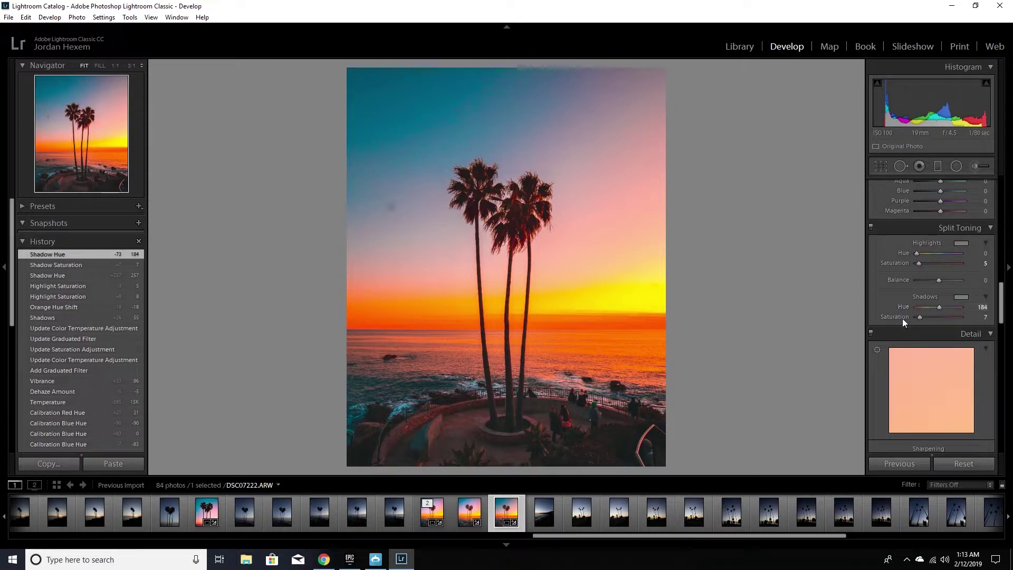
- Set the color noise reduction to 33
{"action": "scroll", "coordinate": [889, 301], "scroll_direction": "down", "scroll_amount": 5}
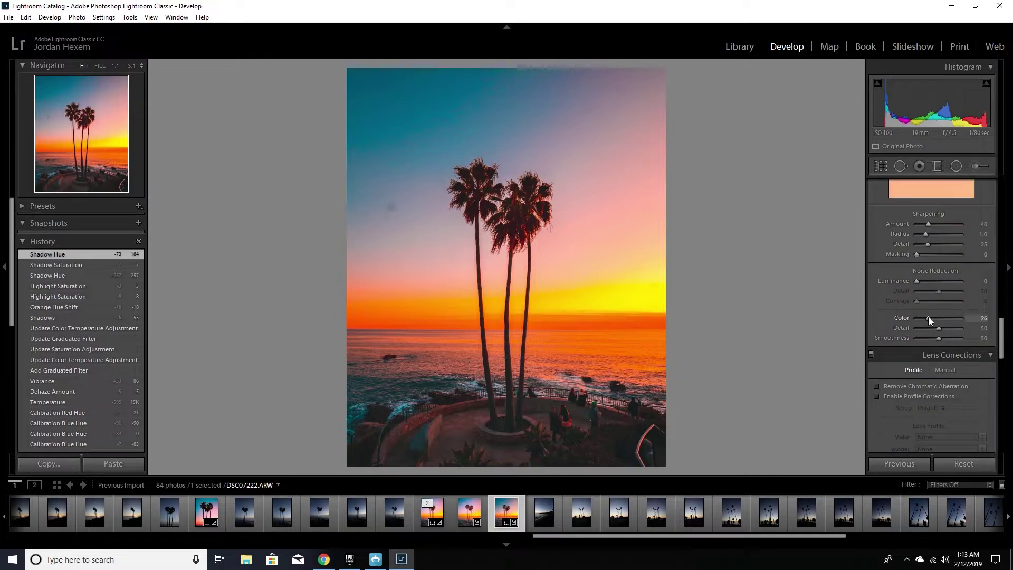
{"action": "scroll", "coordinate": [895, 320], "scroll_direction": "up", "scroll_amount": 3}
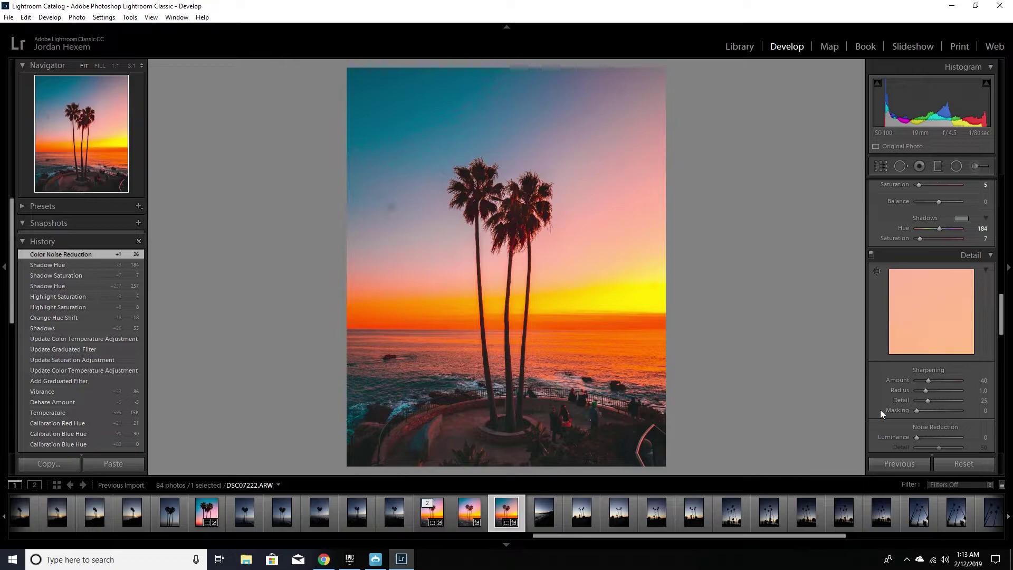
{"action": "scroll", "coordinate": [881, 401], "scroll_direction": "down", "scroll_amount": 3}
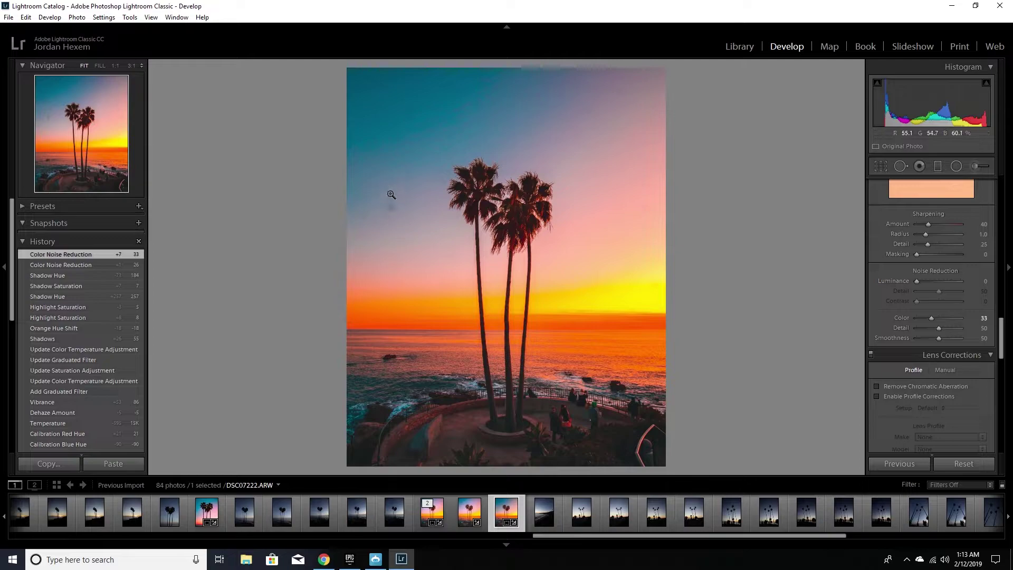
- Examine the sky at 1:1 magnification and compare the whole photo before and after editing side by side
{"action": "left_click", "coordinate": [405, 185]}
{"action": "left_click_drag", "start_coordinate": [405, 185], "coordinate": [675, 204]}
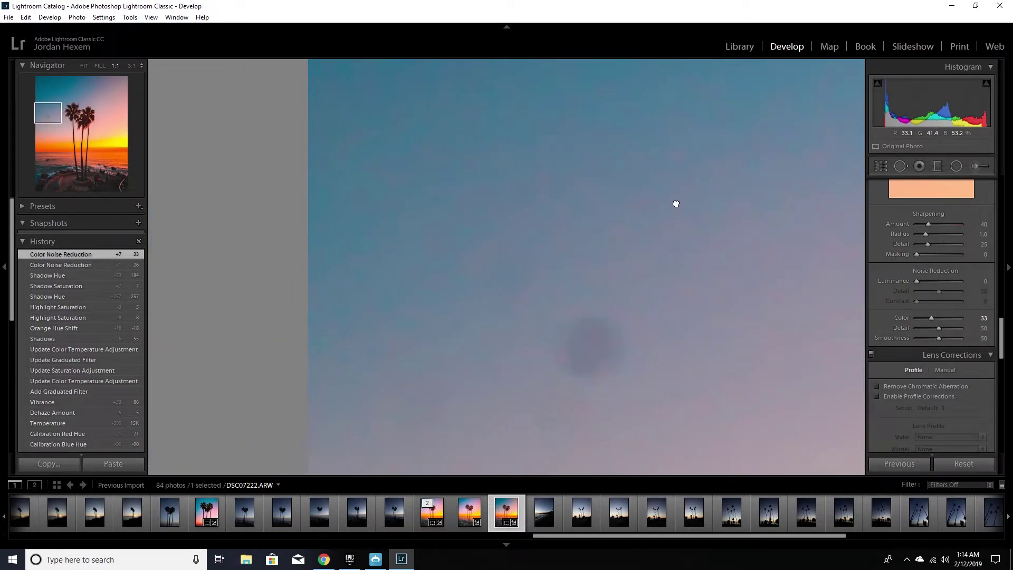
{"action": "left_click", "coordinate": [676, 205]}
{"action": "left_click", "coordinate": [567, 105]}
{"action": "left_click_drag", "start_coordinate": [567, 105], "coordinate": [530, 325]}
{"action": "left_click", "coordinate": [529, 326]}
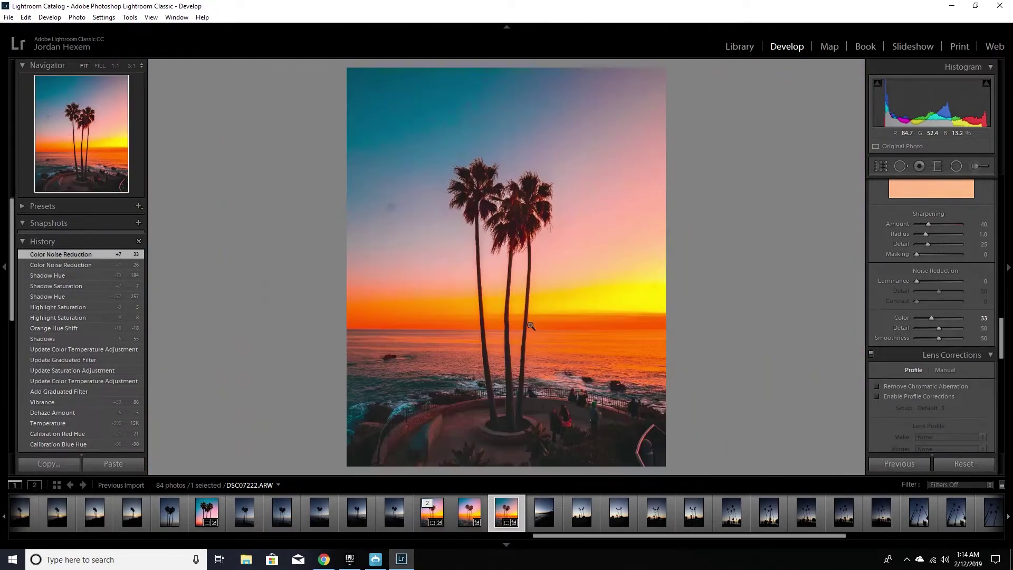
{"action": "key", "text": "y"}
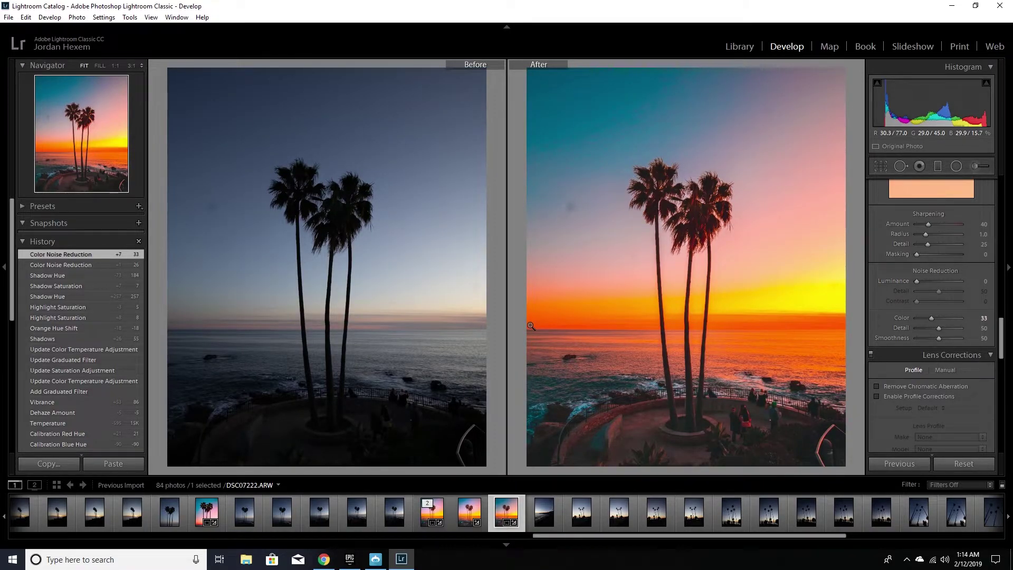
{"action": "key", "text": "y"}
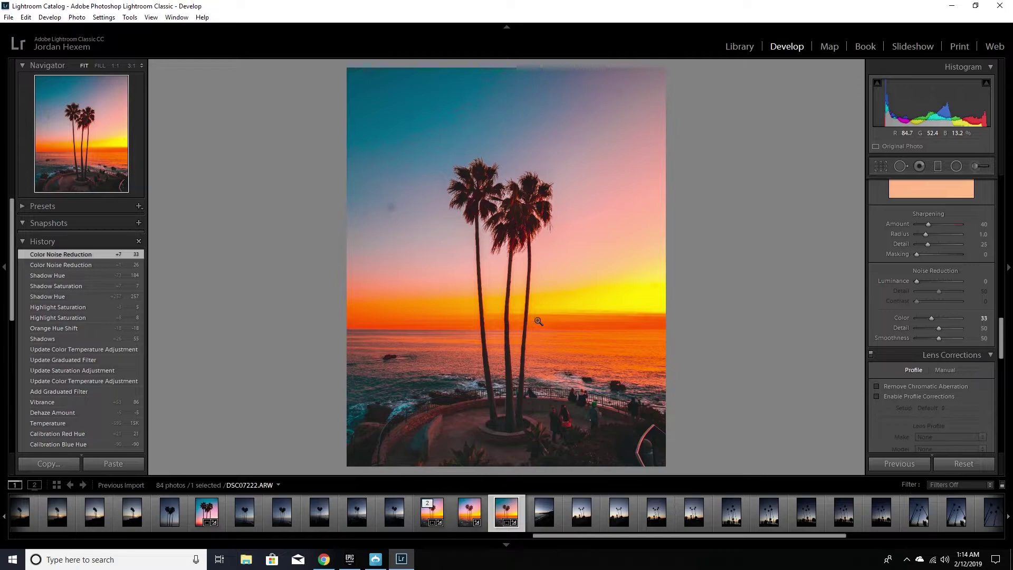
- Add a radial filter as a tall ellipse centred on the palm trees, nearly filling the frame
{"action": "scroll", "coordinate": [889, 311], "scroll_direction": "down", "scroll_amount": 10}
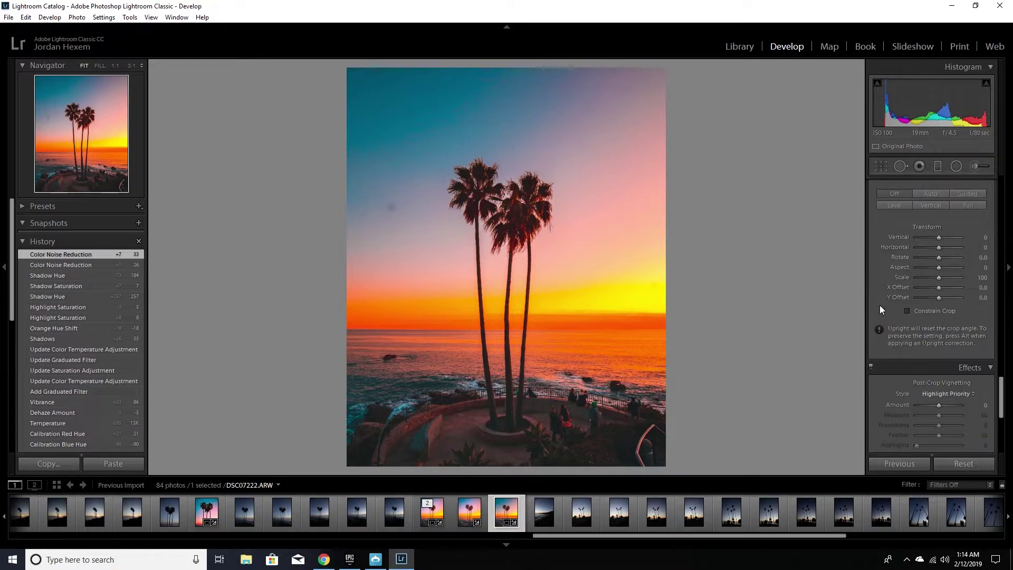
{"action": "scroll", "coordinate": [880, 305], "scroll_direction": "up", "scroll_amount": 10}
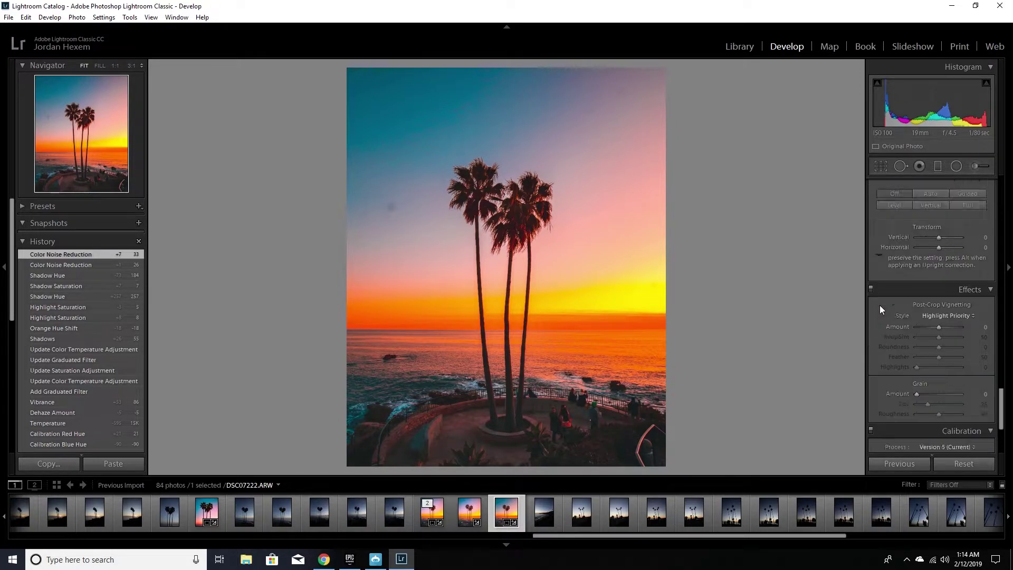
{"action": "left_click", "coordinate": [955, 166]}
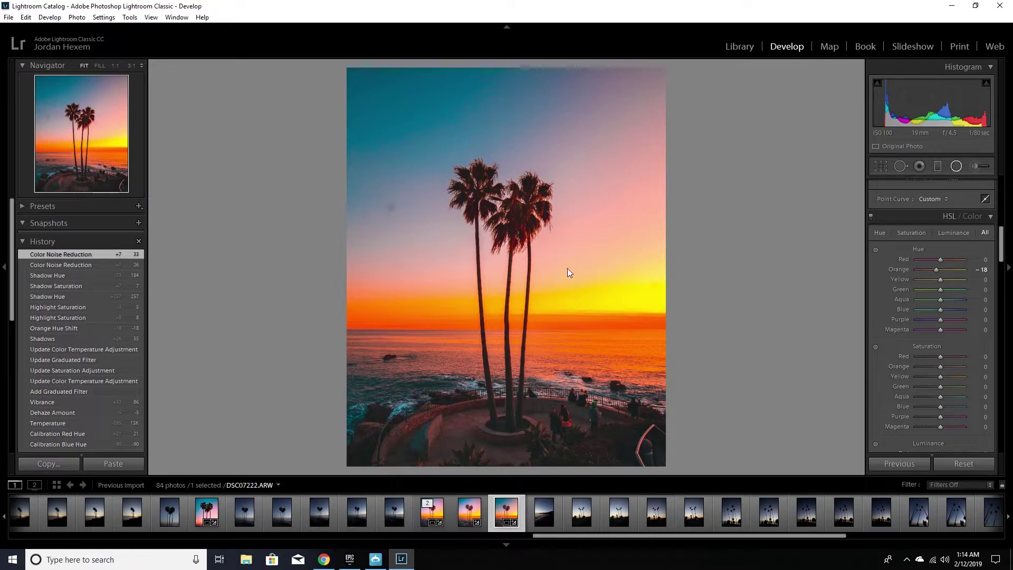
{"action": "left_click_drag", "start_coordinate": [505, 253], "coordinate": [655, 457]}
{"action": "left_click_drag", "start_coordinate": [507, 266], "coordinate": [511, 280]}
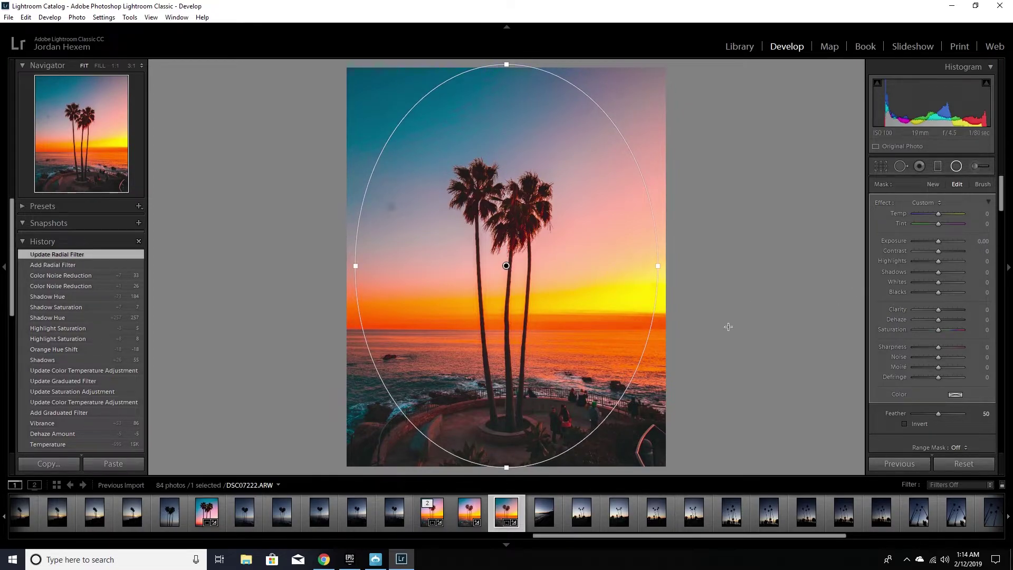
- Invert the radial filter's mask, set its exposure to 0.26 and saturation to 13, and finish the filter
{"action": "left_click", "coordinate": [906, 424]}
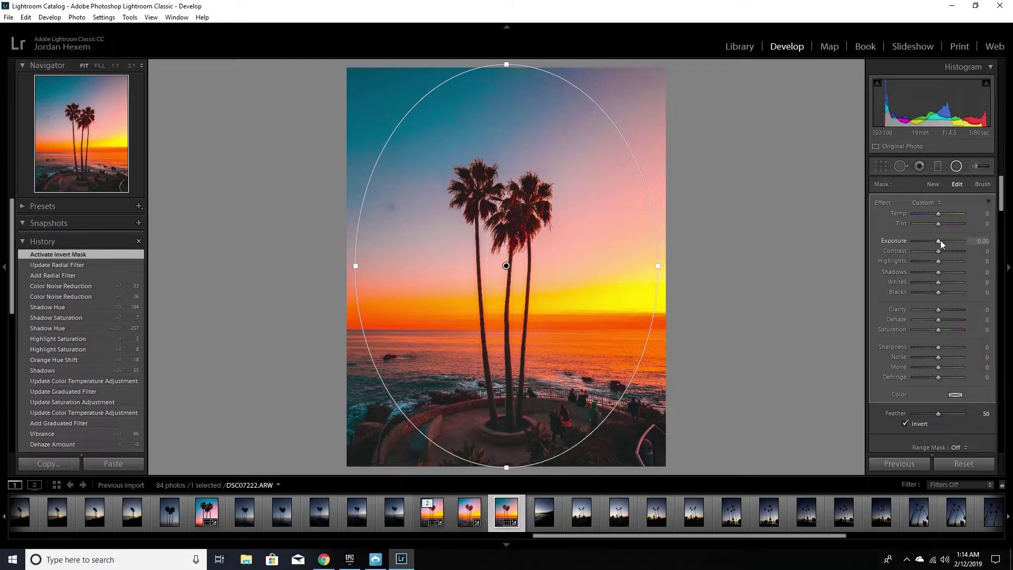
{"action": "left_click_drag", "start_coordinate": [938, 239], "coordinate": [939, 240]}
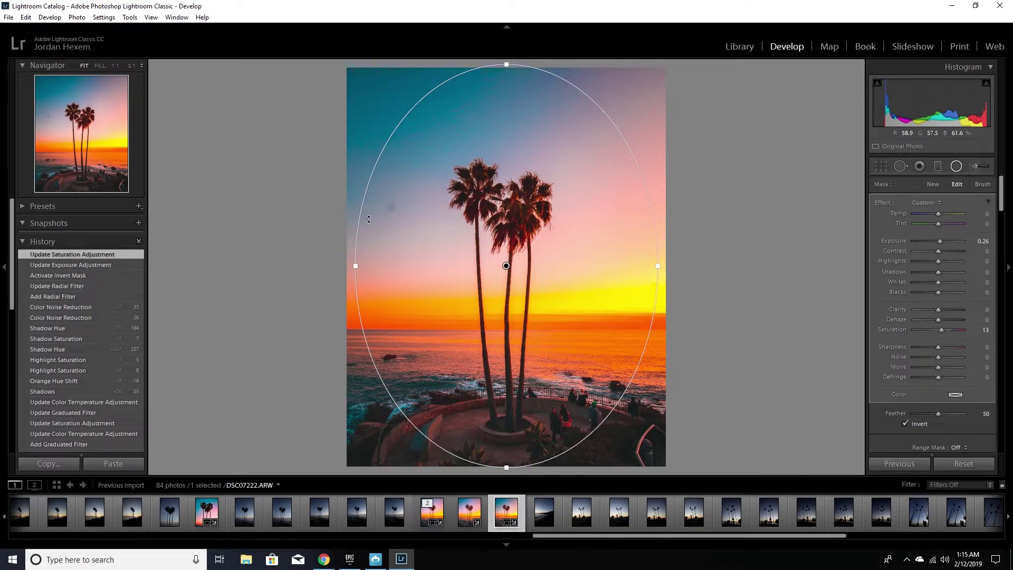
{"action": "key", "text": "Return"}
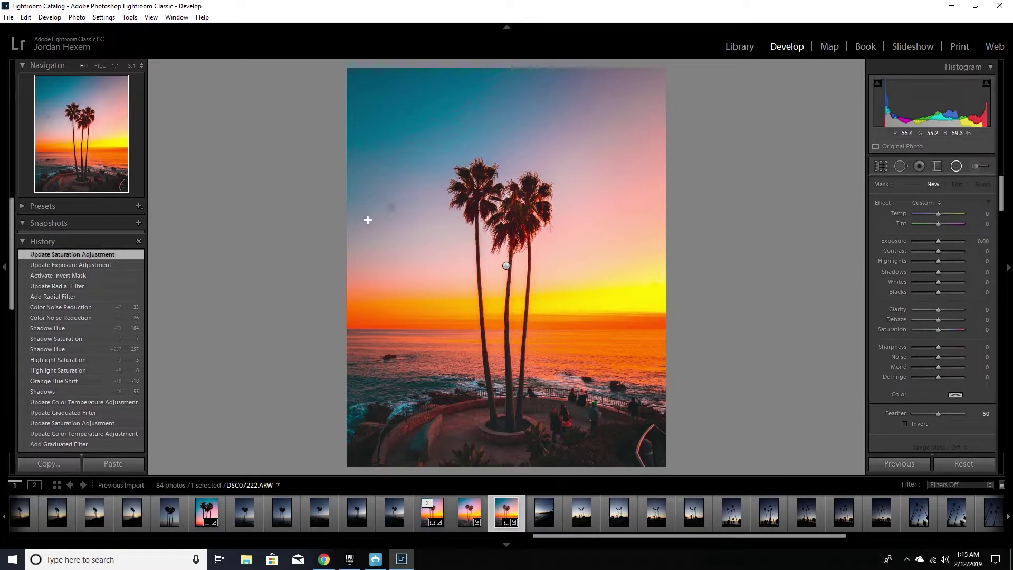
{"action": "key", "text": "shift+m"}
- Add a post-crop vignette with amount -5, midpoint 36 and feather 76
{"action": "scroll", "coordinate": [883, 280], "scroll_direction": "down", "scroll_amount": 10}
{"action": "scroll", "coordinate": [879, 277], "scroll_direction": "down", "scroll_amount": 12}
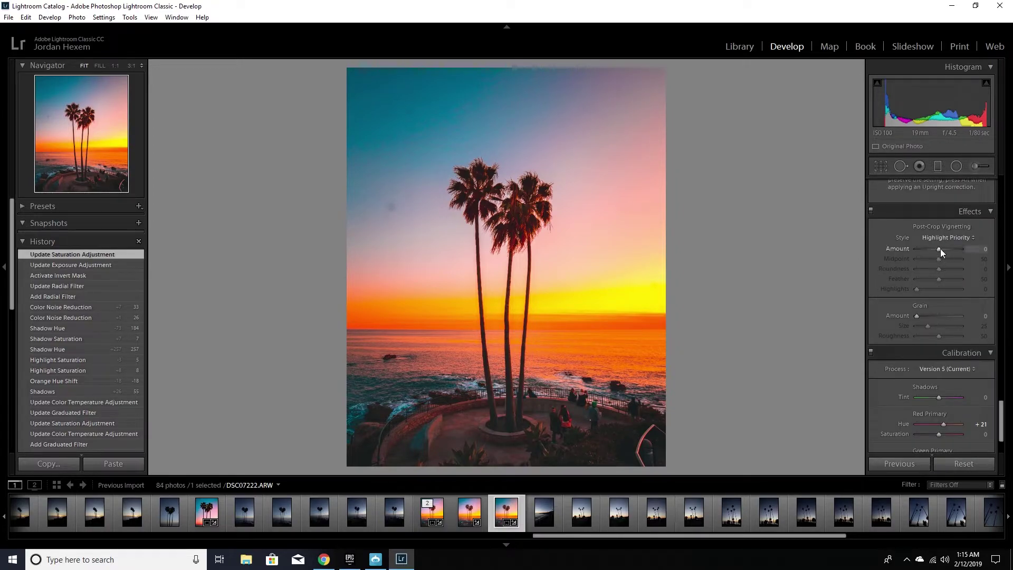
{"action": "left_click_drag", "start_coordinate": [941, 249], "coordinate": [939, 249]}
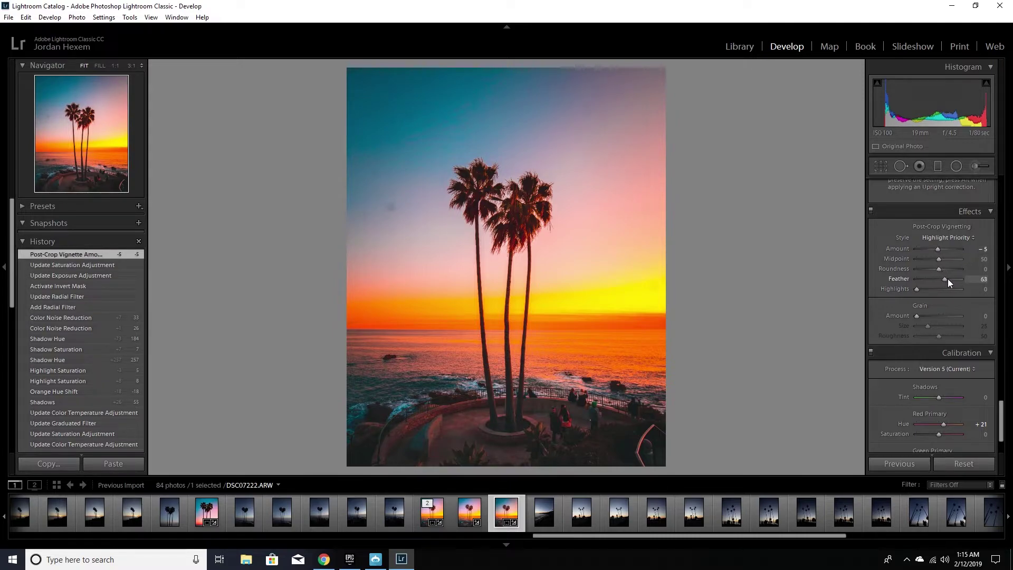
{"action": "left_click_drag", "start_coordinate": [951, 279], "coordinate": [933, 258]}
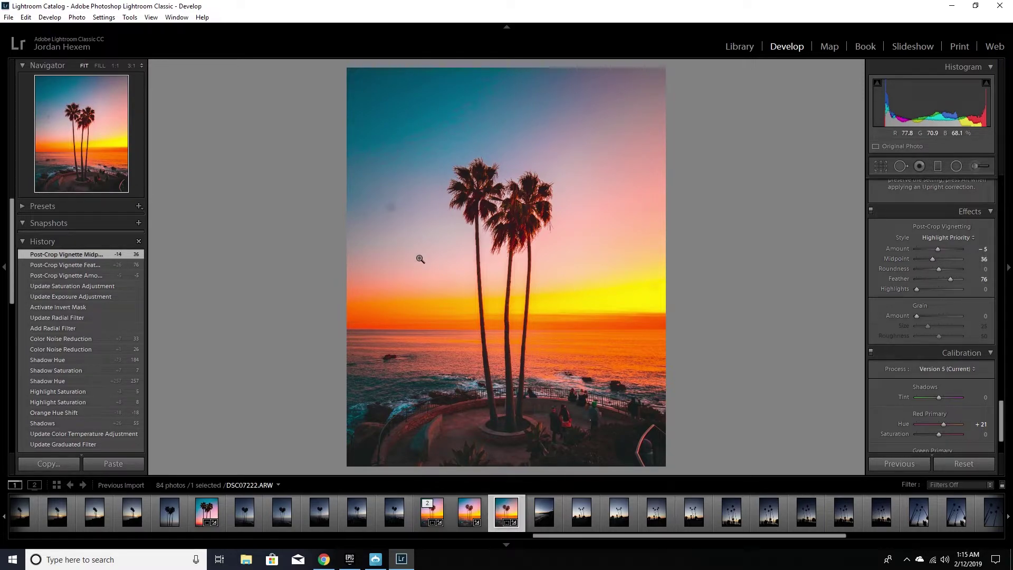
{"action": "right_click", "coordinate": [525, 258]}
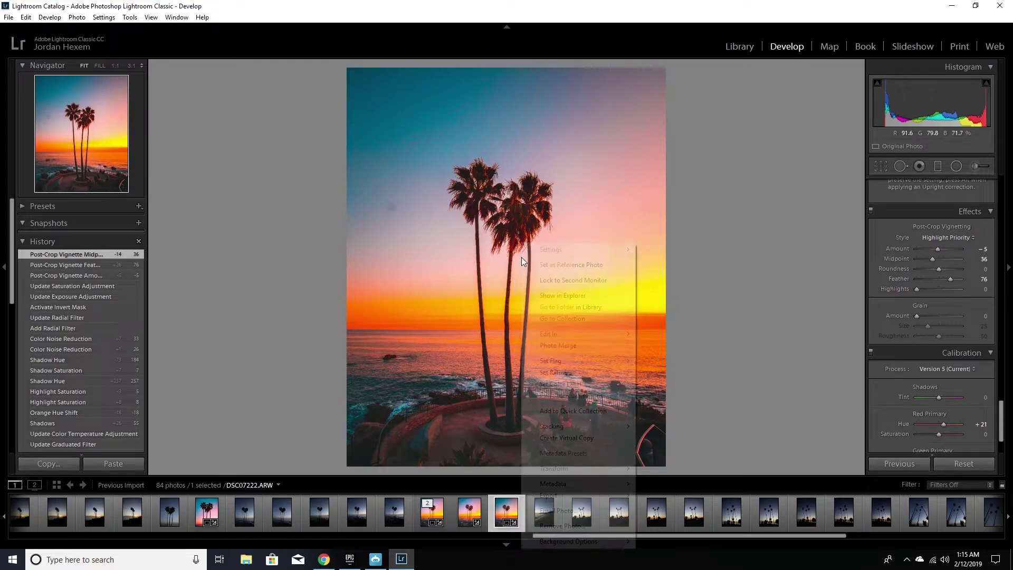
{"action": "left_click", "coordinate": [585, 195]}
{"action": "left_click", "coordinate": [558, 231]}
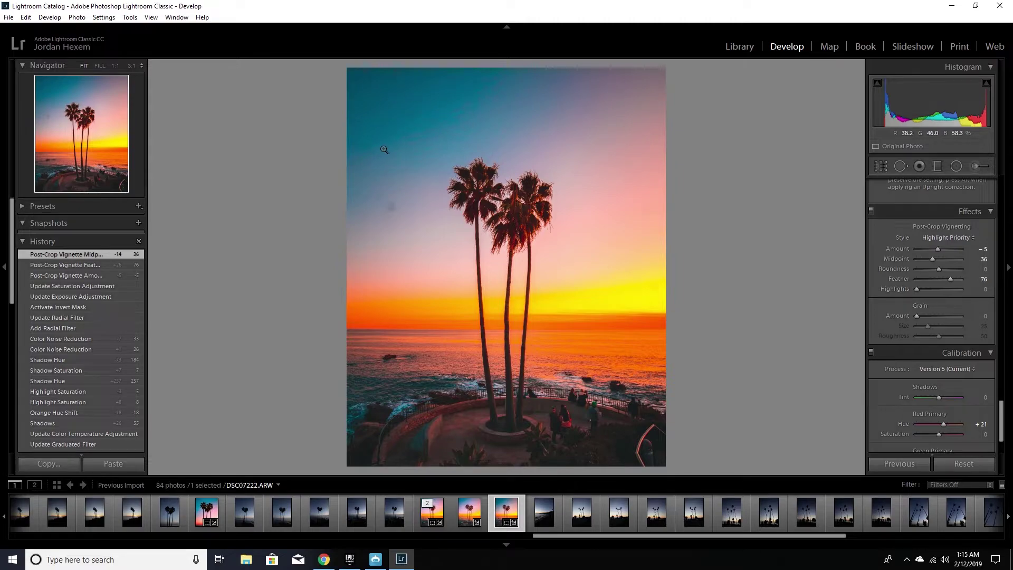
- Send the edited palm tree photo to Adobe Photoshop for further editing
{"action": "right_click", "coordinate": [549, 299]}
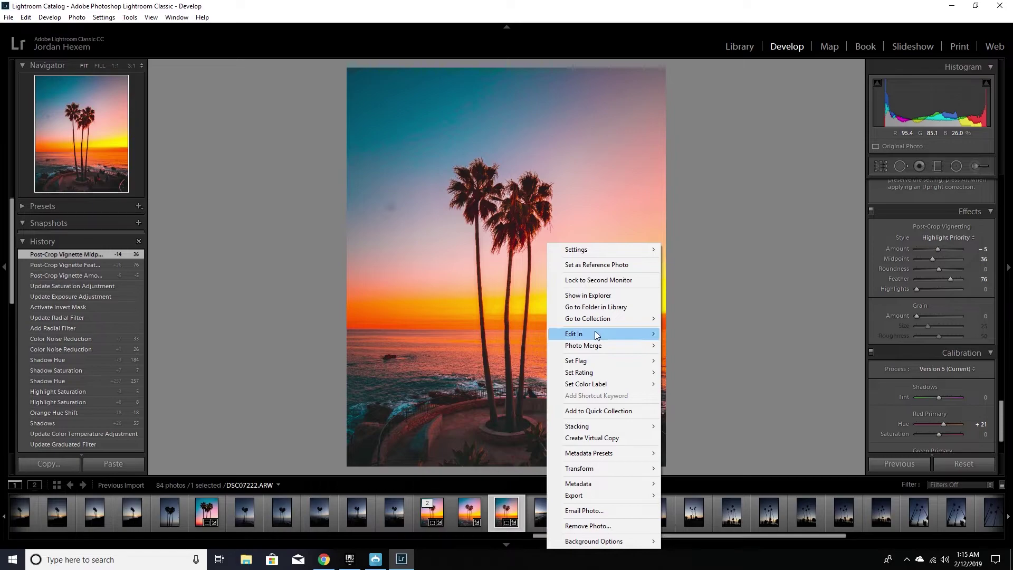
{"action": "mouse_move", "coordinate": [596, 335]}
{"action": "left_click", "coordinate": [686, 334]}
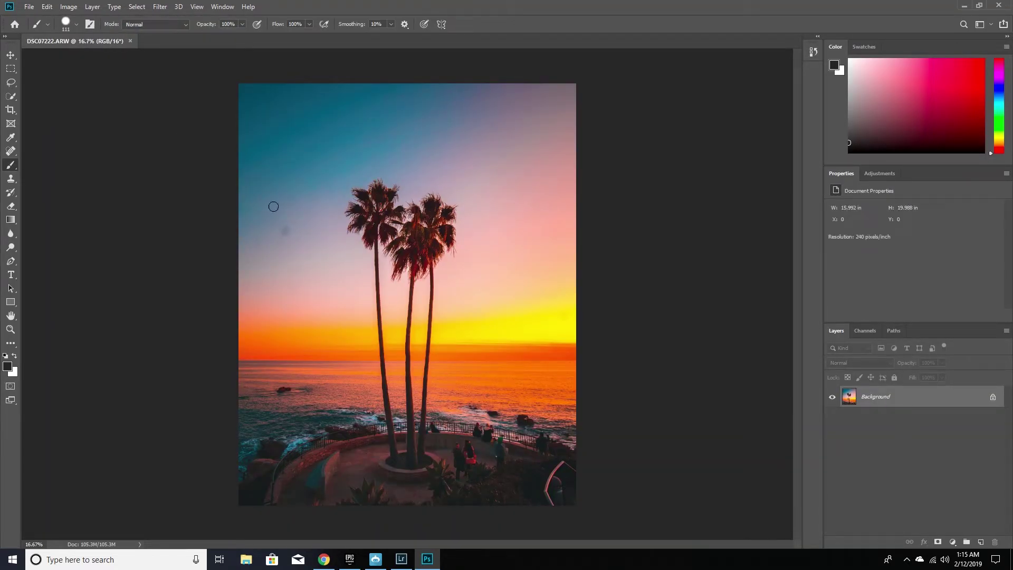
- Open the moon image from the Desktop as a second document
{"action": "left_click", "coordinate": [44, 7]}
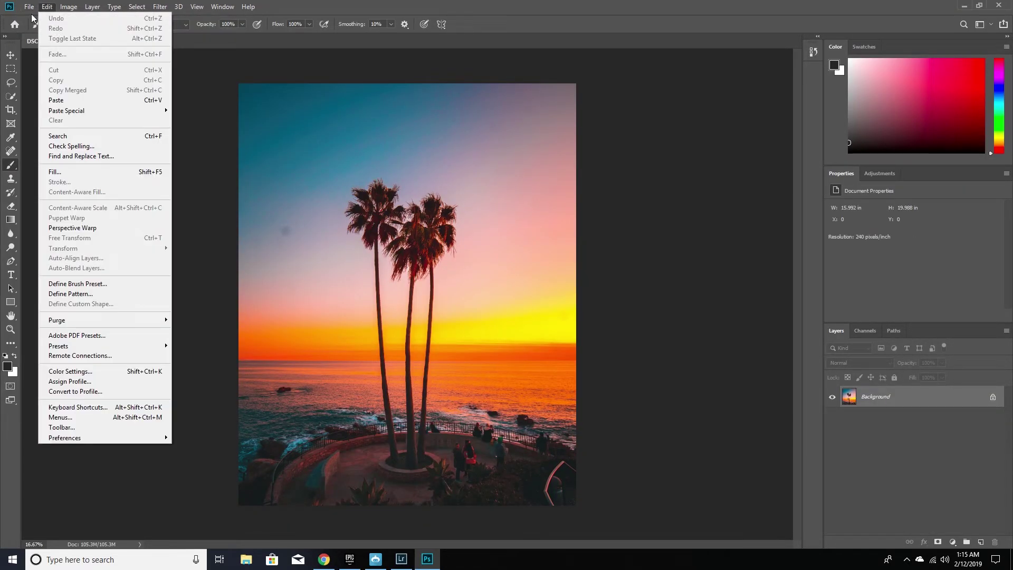
{"action": "left_click", "coordinate": [227, 125]}
{"action": "left_click", "coordinate": [29, 7]}
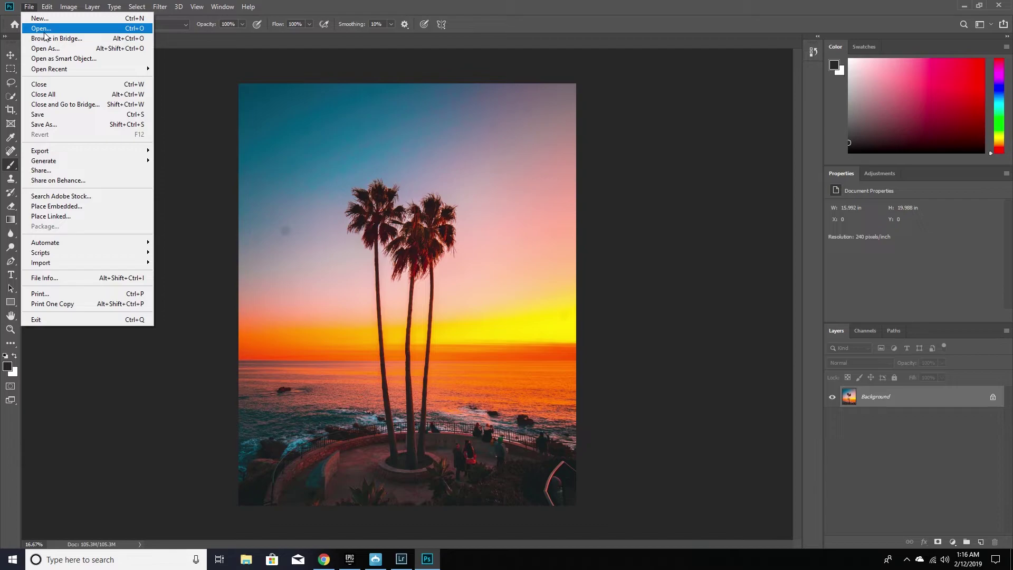
{"action": "left_click", "coordinate": [42, 29]}
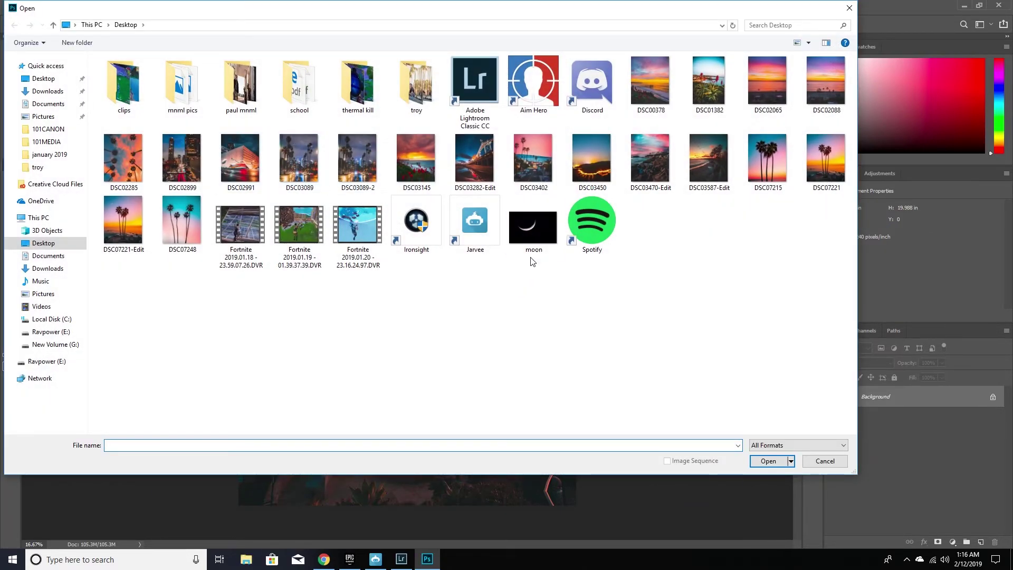
{"action": "left_click", "coordinate": [532, 235]}
{"action": "left_click", "coordinate": [763, 461]}
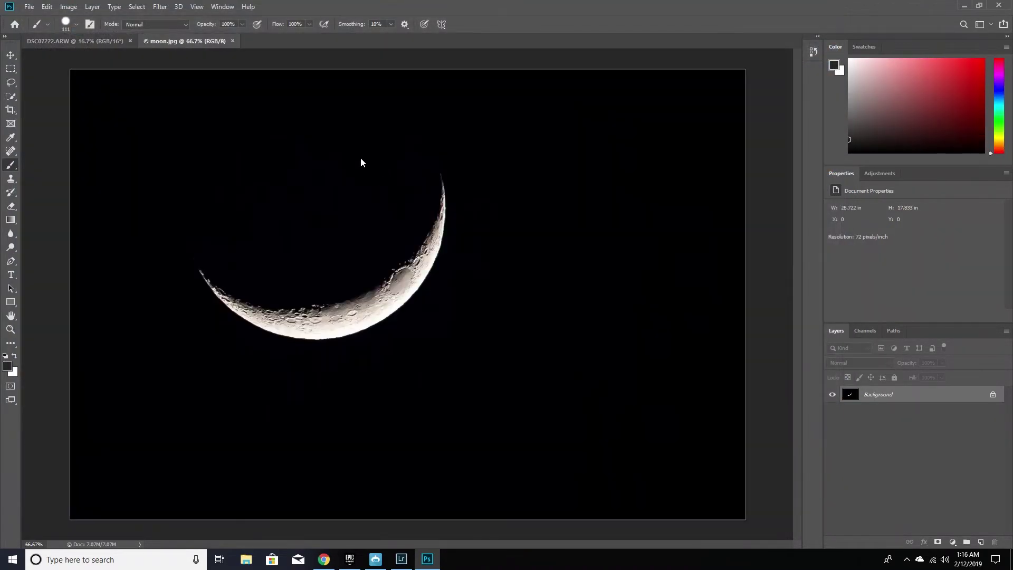
- Copy the moon image into the palm tree photo as a new layer, accept the bit-depth conversion, and place it in the upper left sky
{"action": "left_click", "coordinate": [12, 56]}
{"action": "left_click_drag", "start_coordinate": [115, 46], "coordinate": [390, 300]}
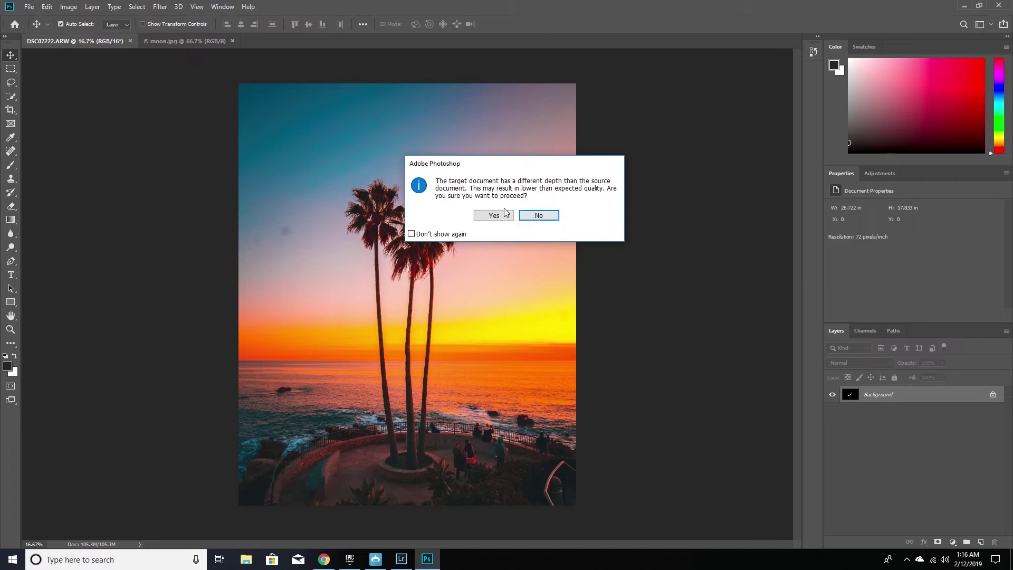
{"action": "left_click", "coordinate": [506, 215]}
{"action": "left_click", "coordinate": [546, 232]}
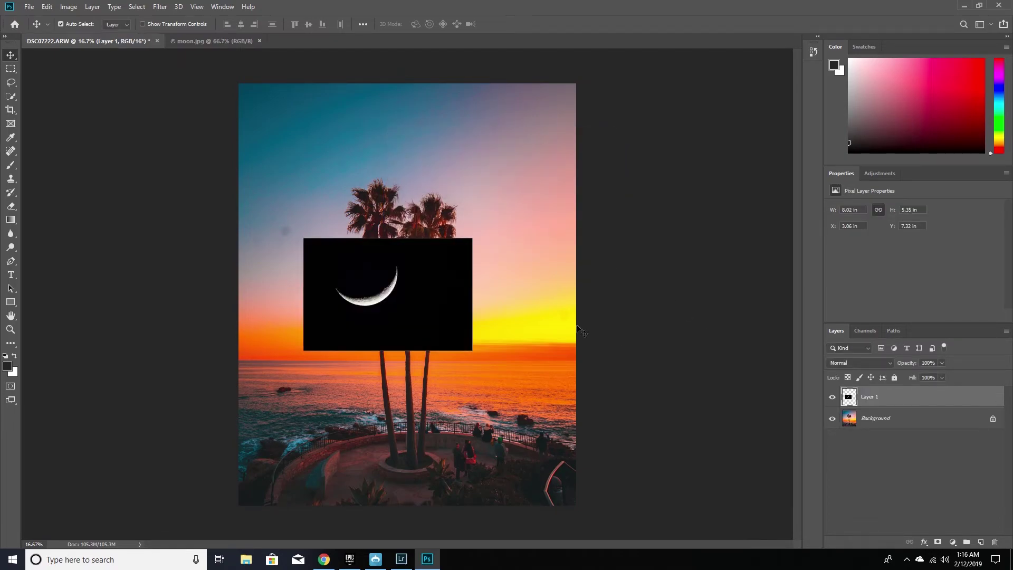
{"action": "left_click_drag", "start_coordinate": [416, 294], "coordinate": [365, 150]}
- Start a free transform on the moon layer and rotate it counterclockwise to about -25 degrees
{"action": "left_click", "coordinate": [67, 6]}
{"action": "mouse_move", "coordinate": [48, 7]}
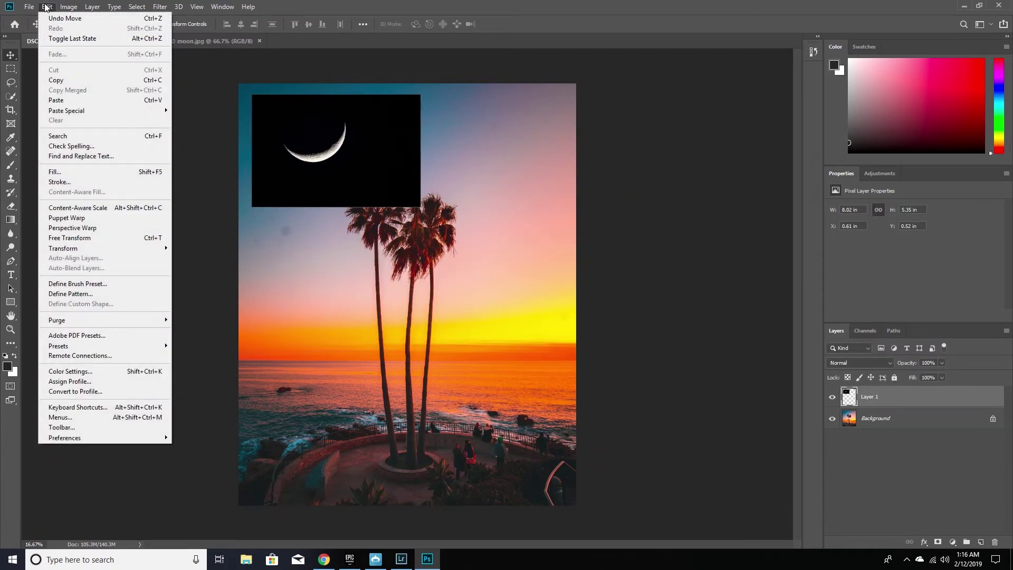
{"action": "left_click", "coordinate": [83, 238]}
{"action": "left_click_drag", "start_coordinate": [466, 159], "coordinate": [455, 101]}
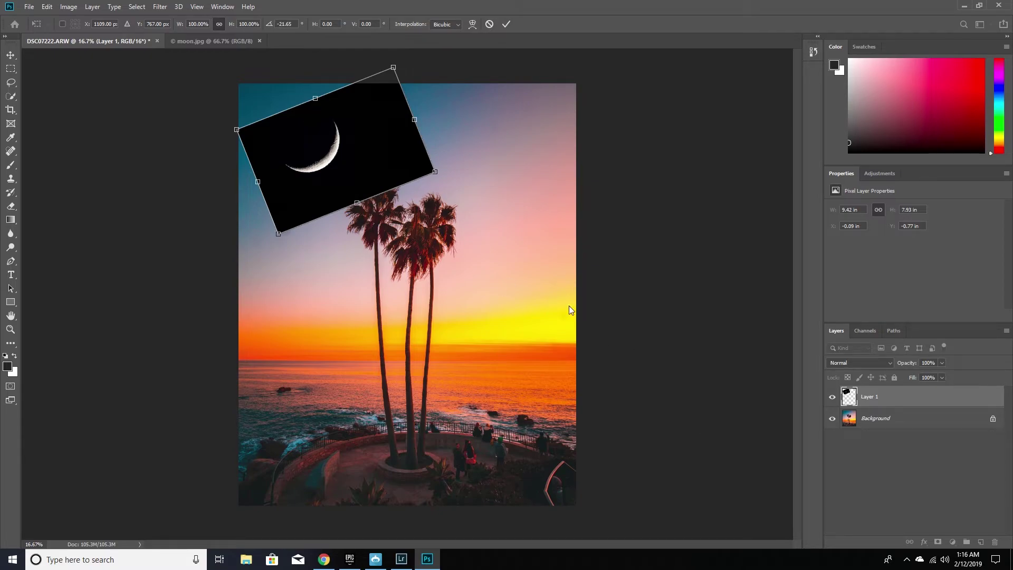
{"action": "left_click_drag", "start_coordinate": [436, 109], "coordinate": [433, 103]}
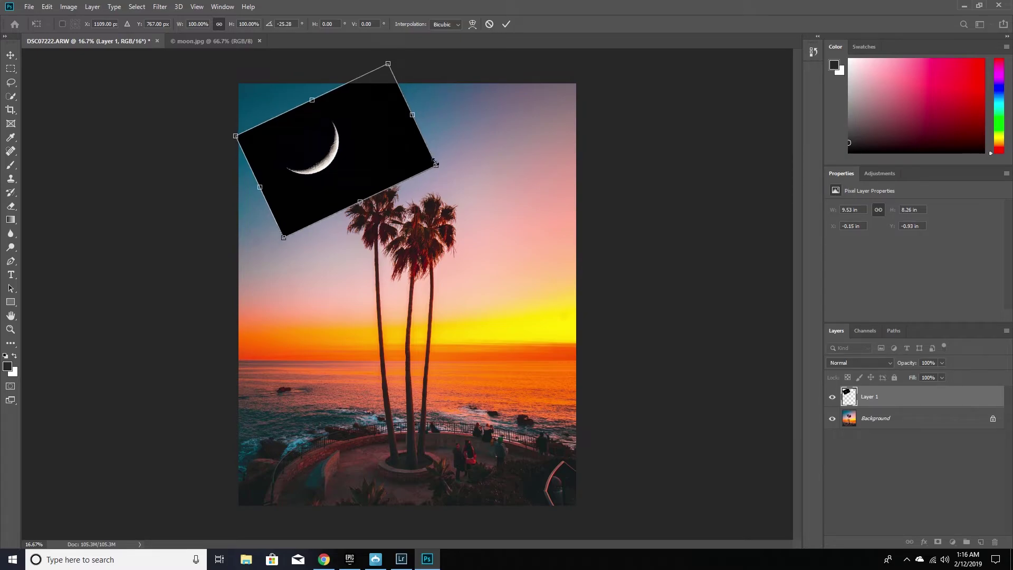
- Scale the moon layer to about 58%, change its rotation to about -17 degrees, and settle it in the upper left sky
{"action": "left_click_drag", "start_coordinate": [432, 161], "coordinate": [393, 138]}
{"action": "left_click_drag", "start_coordinate": [328, 148], "coordinate": [331, 140]}
{"action": "left_click_drag", "start_coordinate": [394, 104], "coordinate": [399, 118]}
{"action": "left_click_drag", "start_coordinate": [392, 159], "coordinate": [371, 156]}
{"action": "left_click_drag", "start_coordinate": [304, 131], "coordinate": [311, 135]}
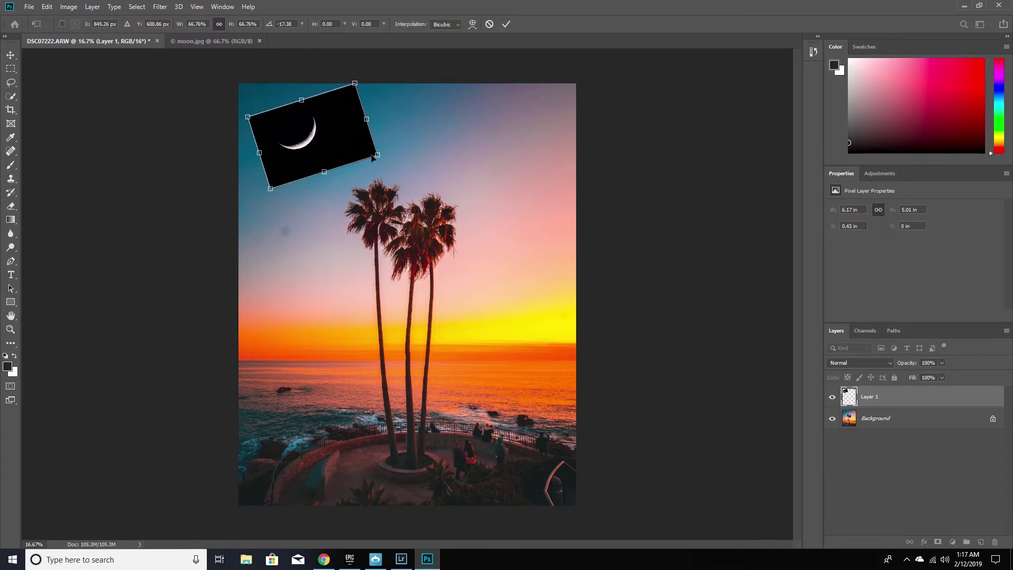
{"action": "left_click_drag", "start_coordinate": [378, 155], "coordinate": [361, 150]}
{"action": "left_click_drag", "start_coordinate": [304, 135], "coordinate": [313, 143]}
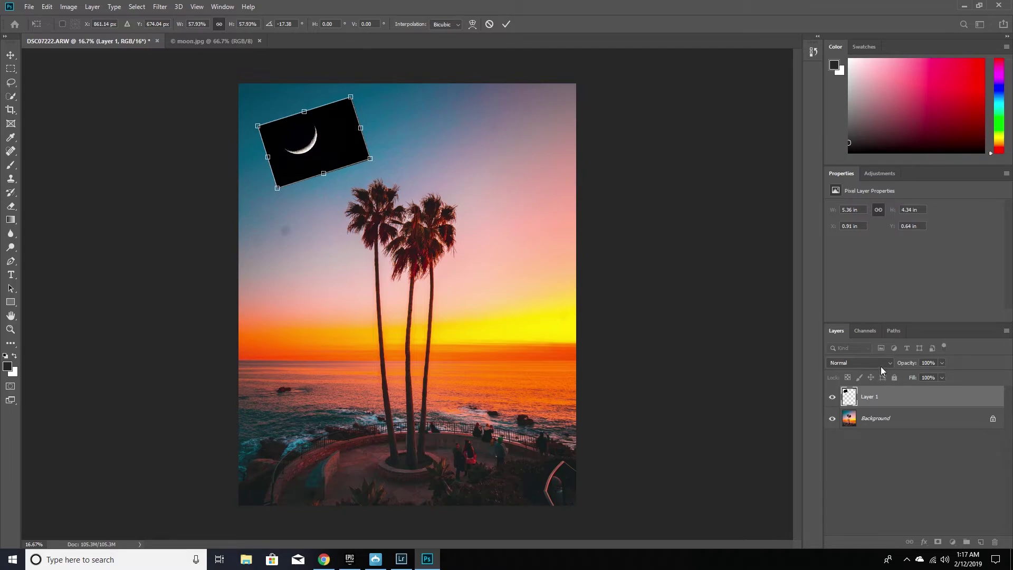
{"action": "key", "text": "Return"}
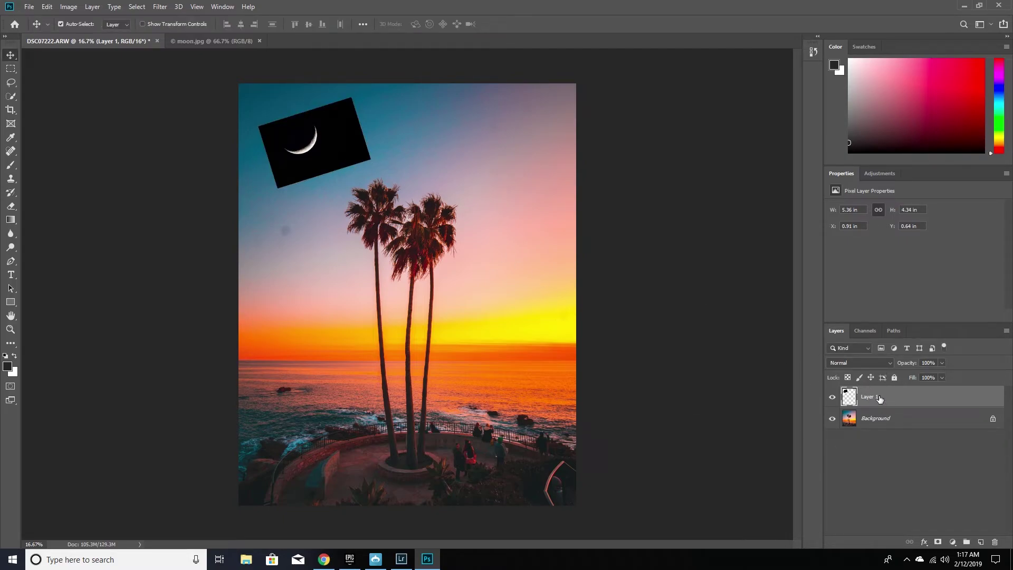
- Set the moon layer's blend mode to Lighten and try out its opacity setting
{"action": "left_click", "coordinate": [860, 362]}
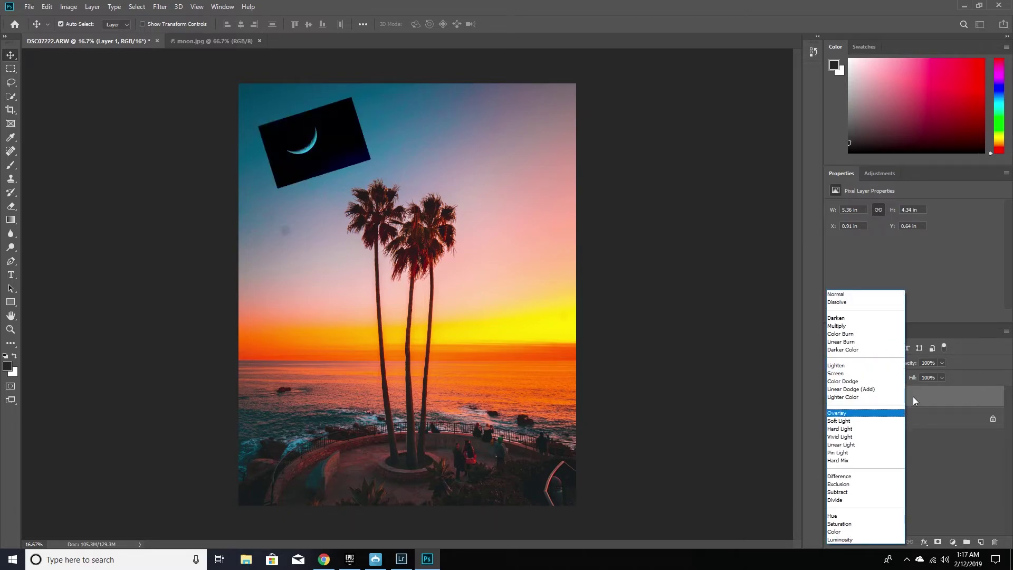
{"action": "key", "text": "Escape"}
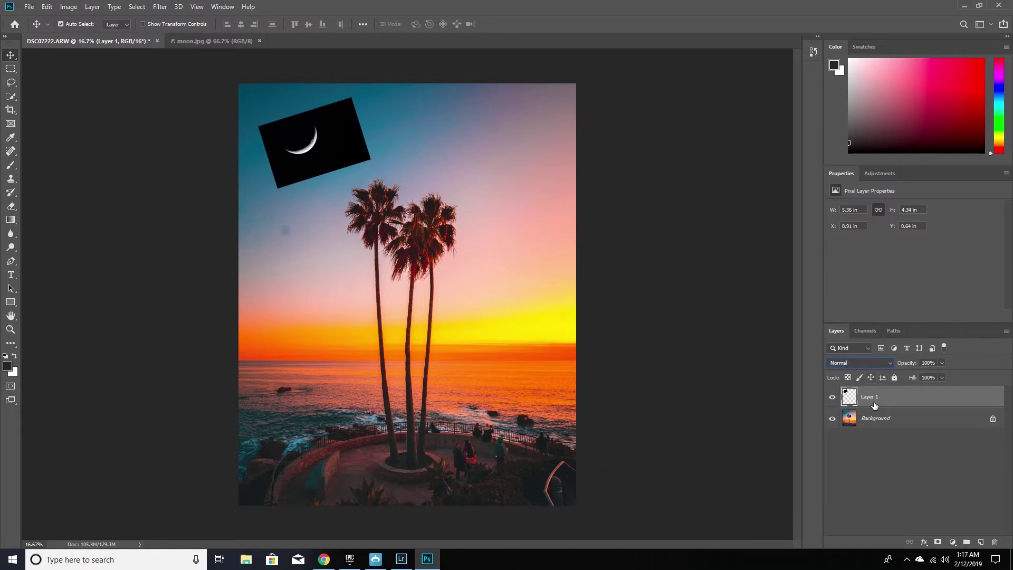
{"action": "left_click", "coordinate": [882, 365]}
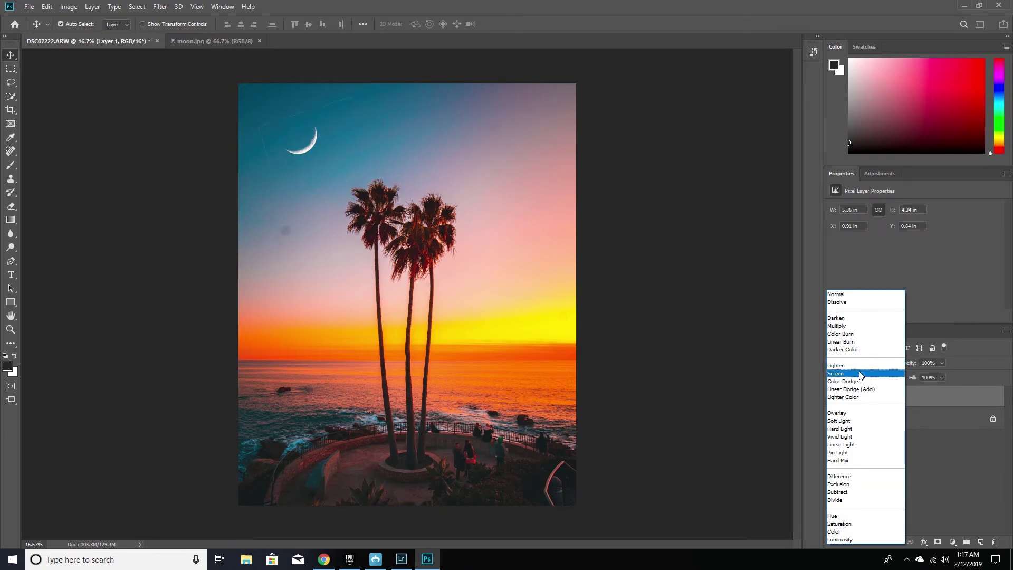
{"action": "left_click", "coordinate": [860, 365]}
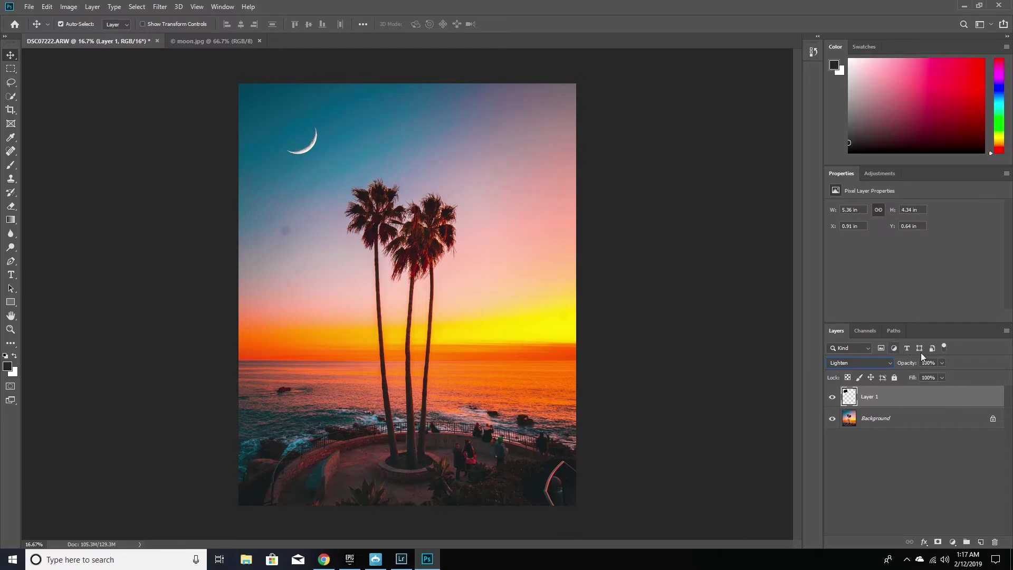
{"action": "left_click", "coordinate": [943, 363]}
{"action": "left_click_drag", "start_coordinate": [929, 373], "coordinate": [958, 371]}
- Add a Hue/Saturation adjustment layer above the moon layer and clip it to that layer
{"action": "left_click", "coordinate": [953, 543]}
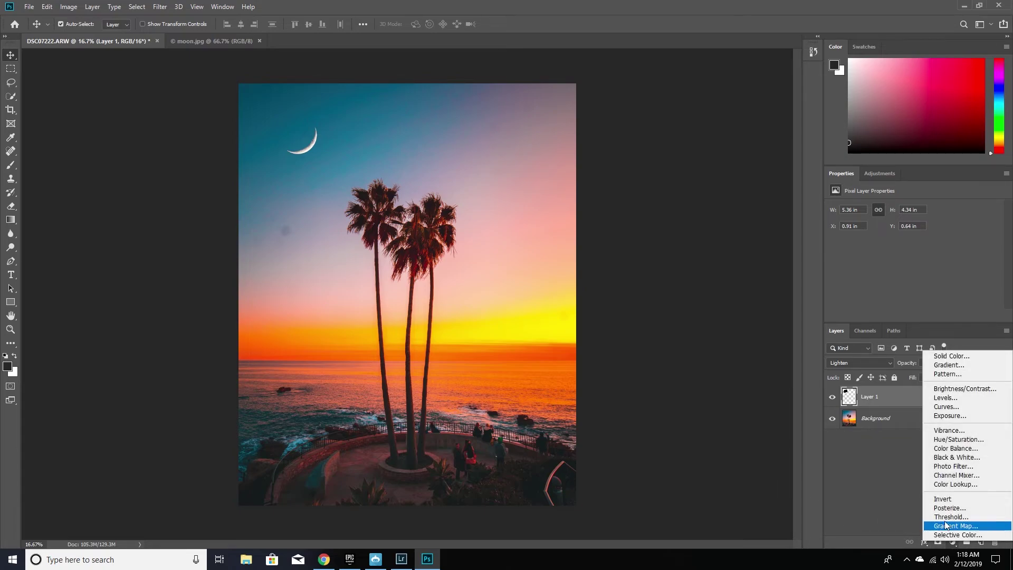
{"action": "left_click", "coordinate": [958, 440]}
{"action": "right_click", "coordinate": [912, 397]}
{"action": "left_click", "coordinate": [841, 305]}
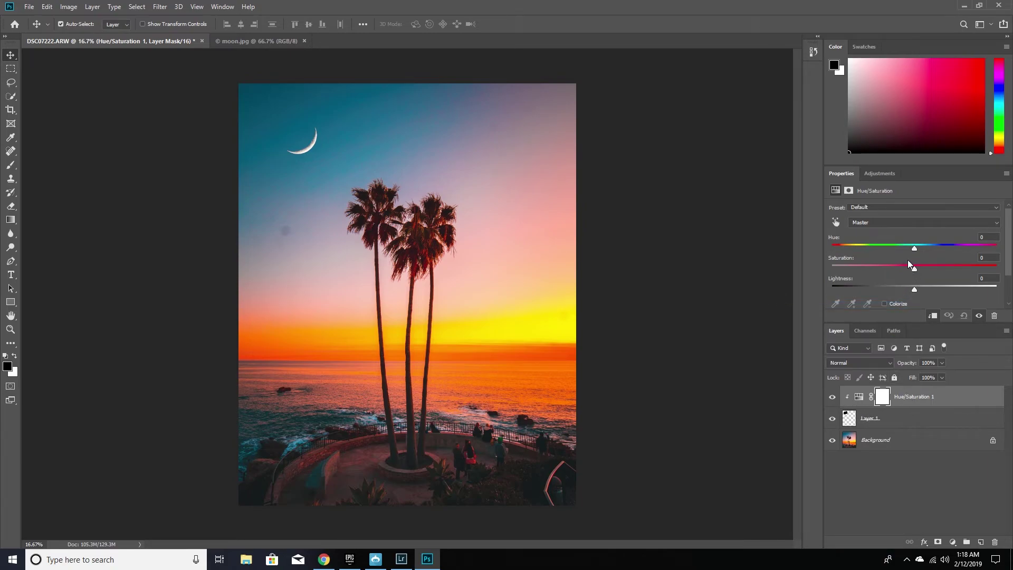
- Tint the moon with hue -155, saturation +37 and lightness -28 in the clipped Hue/Saturation adjustment
{"action": "left_click_drag", "start_coordinate": [918, 249], "coordinate": [829, 248]}
{"action": "left_click_drag", "start_coordinate": [913, 269], "coordinate": [933, 271]}
{"action": "left_click_drag", "start_coordinate": [911, 287], "coordinate": [882, 285]}
{"action": "left_click_drag", "start_coordinate": [925, 268], "coordinate": [941, 269]}
{"action": "mouse_move", "coordinate": [883, 290]}
{"action": "left_mouse_down"}
{"action": "mouse_move", "coordinate": [914, 289]}
{"action": "mouse_move", "coordinate": [896, 289]}
{"action": "left_mouse_up"}
{"action": "mouse_move", "coordinate": [844, 249]}
{"action": "left_mouse_down"}
{"action": "mouse_move", "coordinate": [861, 254]}
{"action": "mouse_move", "coordinate": [841, 253]}
{"action": "left_mouse_up"}
{"action": "left_click_drag", "start_coordinate": [897, 290], "coordinate": [885, 290]}
{"action": "right_click", "coordinate": [453, 296]}
{"action": "left_click", "coordinate": [368, 222]}
- Save the moon composite and switch back to Lightroom Classic
{"action": "left_click", "coordinate": [45, 7]}
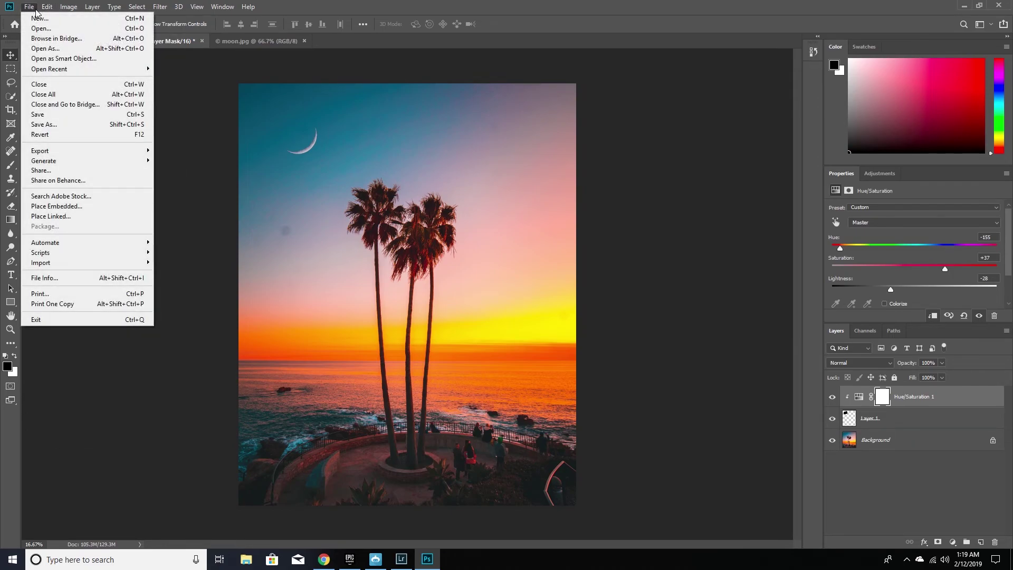
{"action": "left_click", "coordinate": [52, 117]}
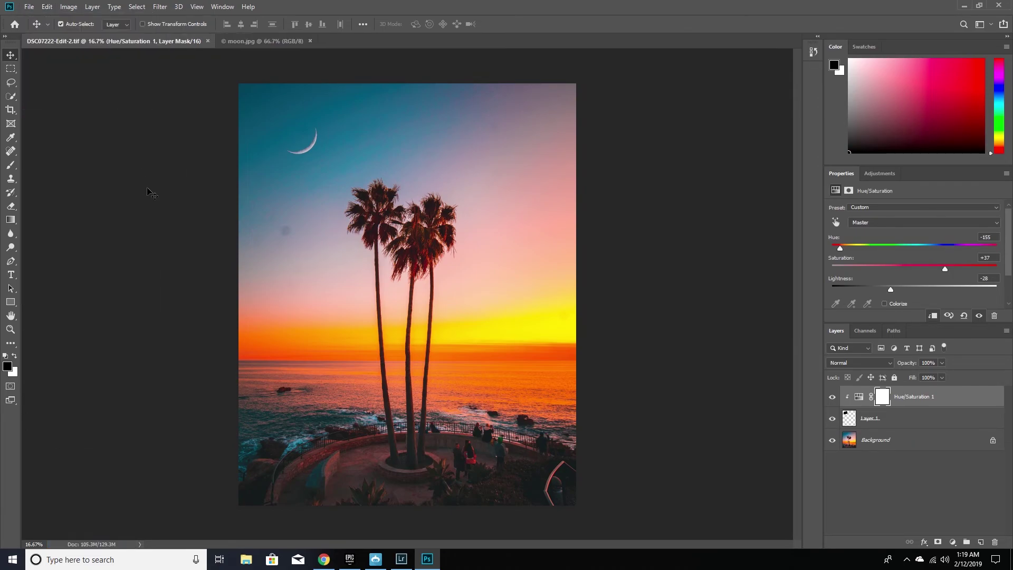
{"action": "left_click", "coordinate": [401, 559]}
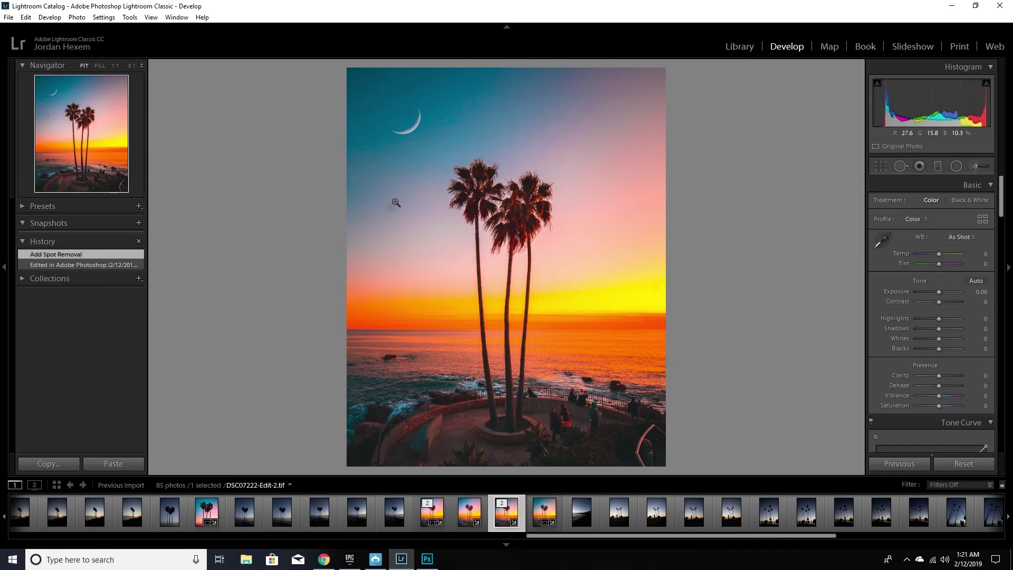
- Heal the dark sensor spot and its surroundings in the sky left of the palms with Spot Removal at size 77
{"action": "left_click", "coordinate": [901, 166]}
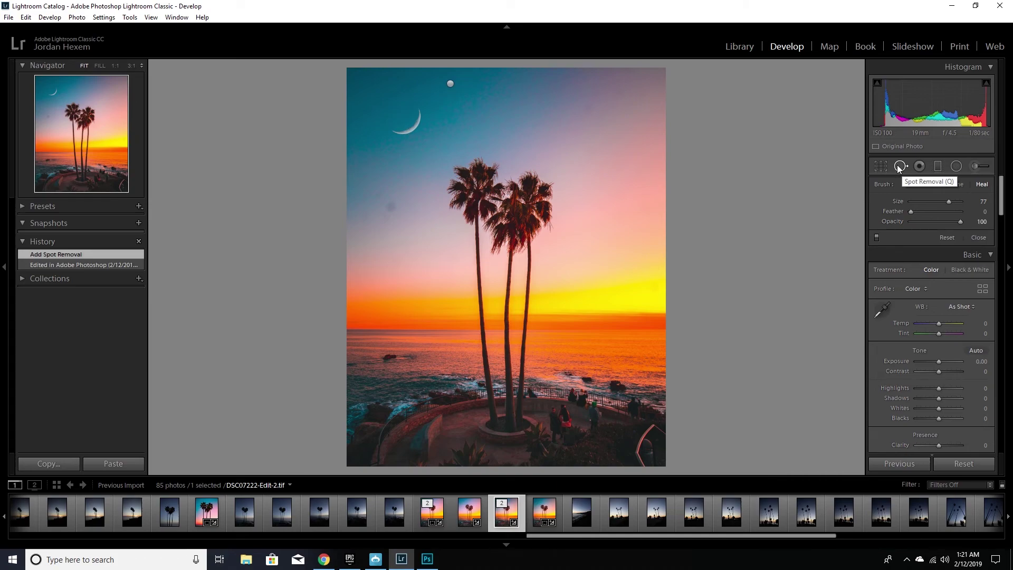
{"action": "left_click", "coordinate": [391, 206]}
{"action": "left_click", "coordinate": [366, 214]}
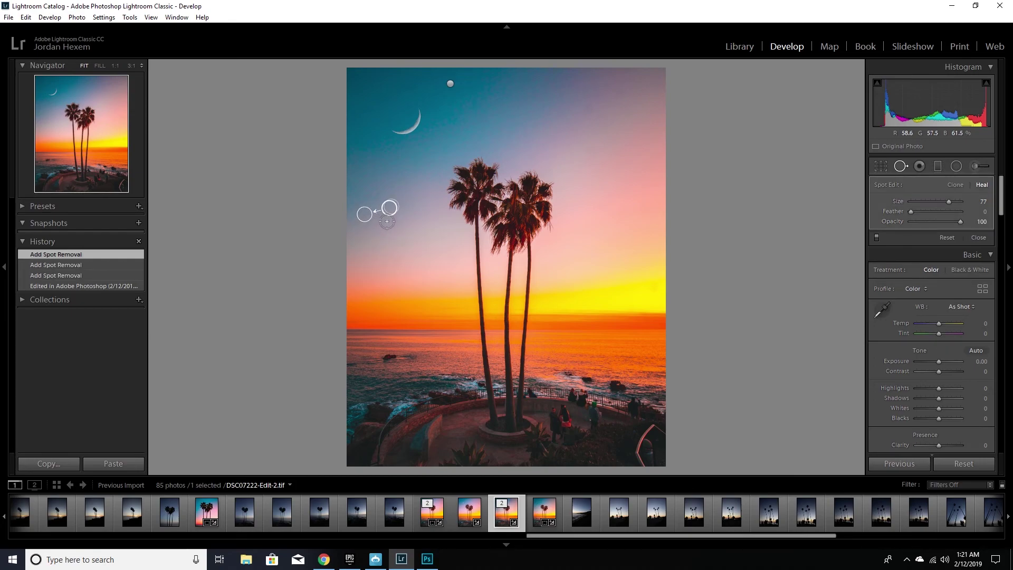
{"action": "left_click", "coordinate": [387, 220]}
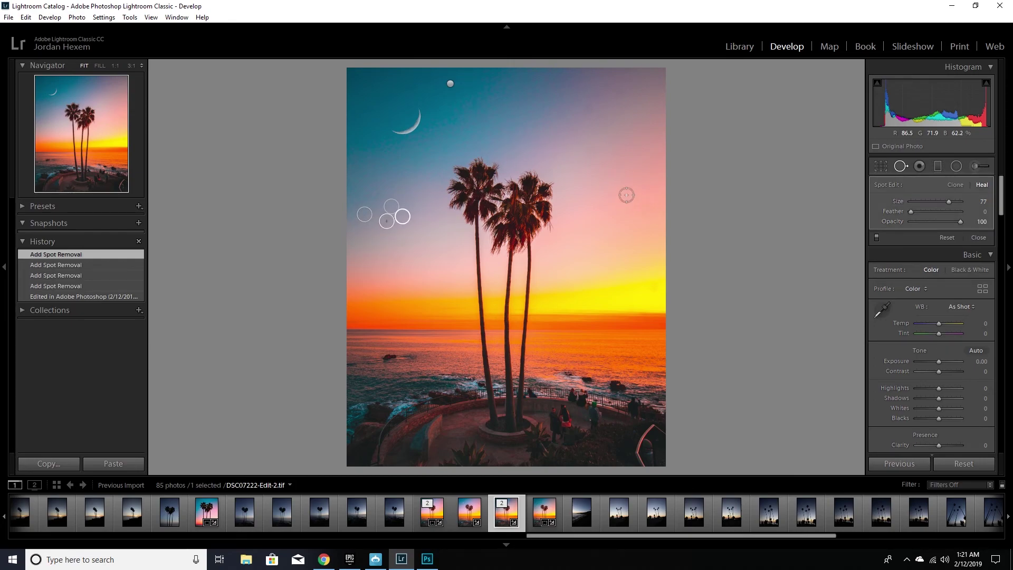
- Heal three spots in the upper sky right of the moon, close Spot Removal, and check the palms at 1:1
{"action": "left_click", "coordinate": [546, 140]}
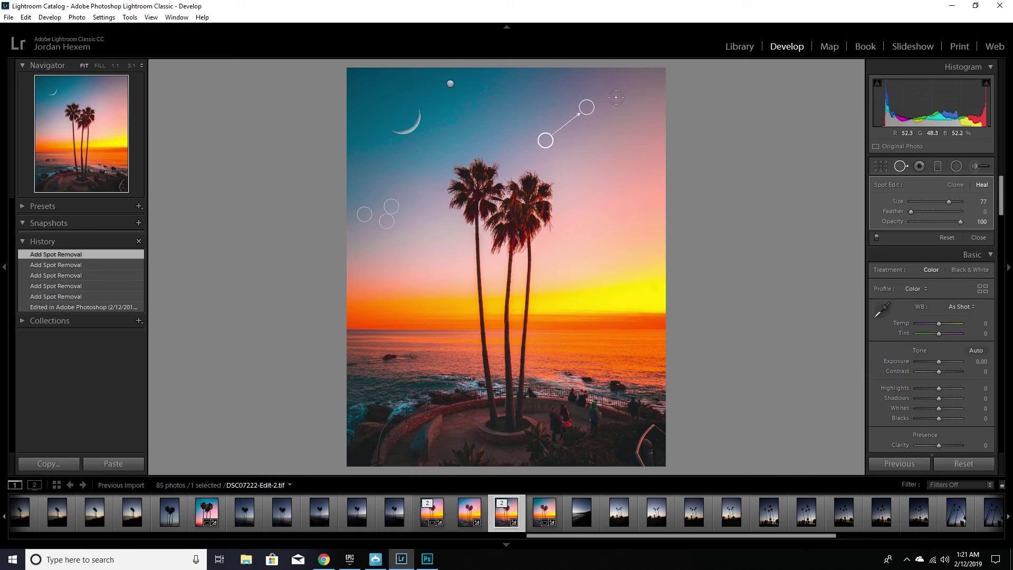
{"action": "left_click", "coordinate": [621, 89]}
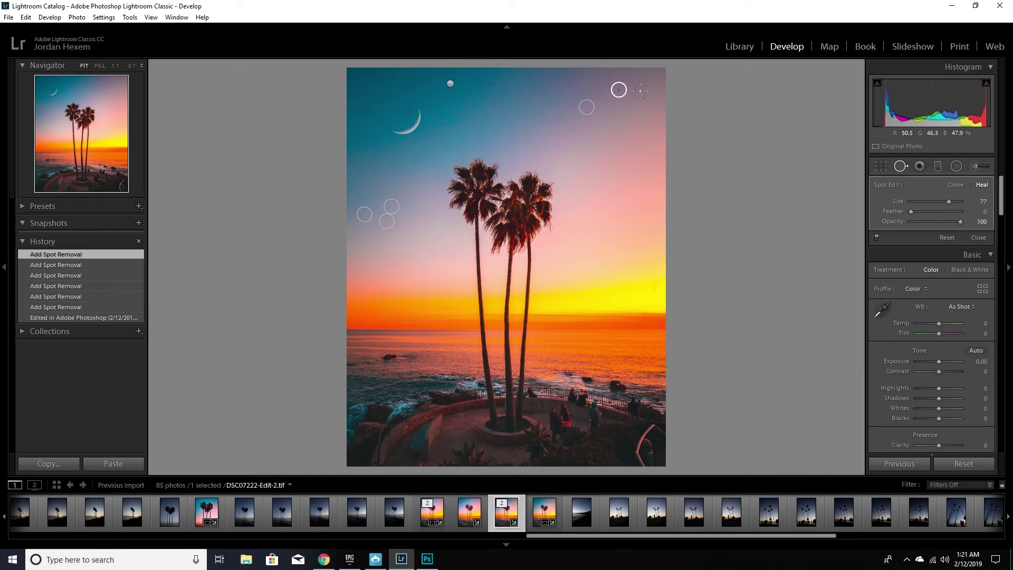
{"action": "left_click", "coordinate": [642, 92]}
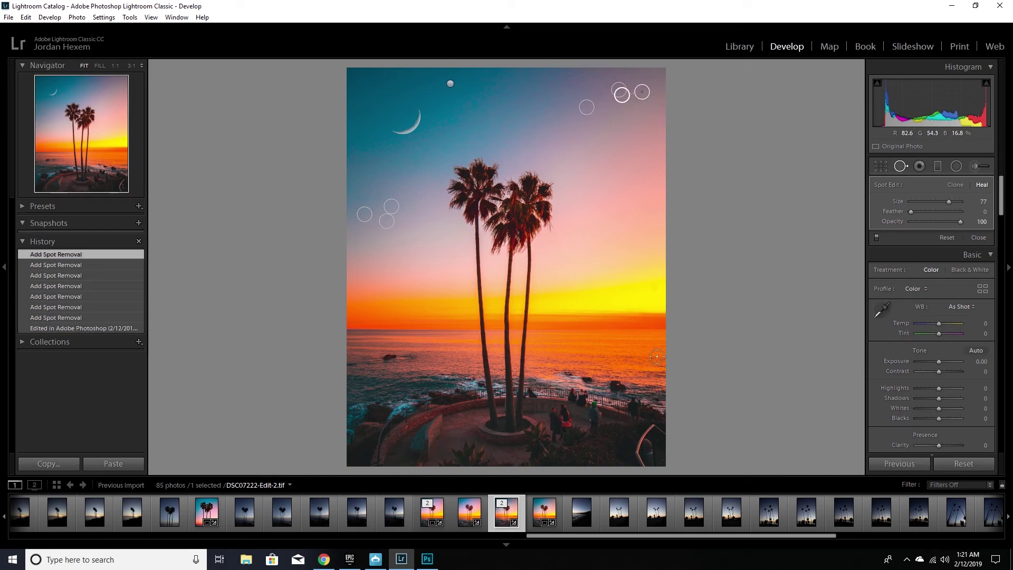
{"action": "key", "text": "q"}
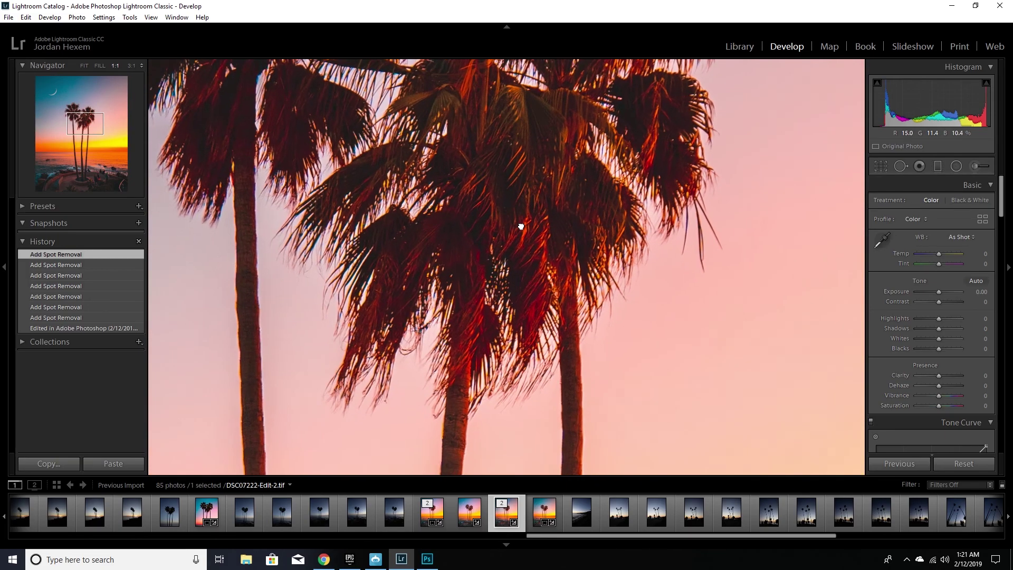
{"action": "left_click", "coordinate": [528, 154]}
{"action": "left_click", "coordinate": [570, 73]}
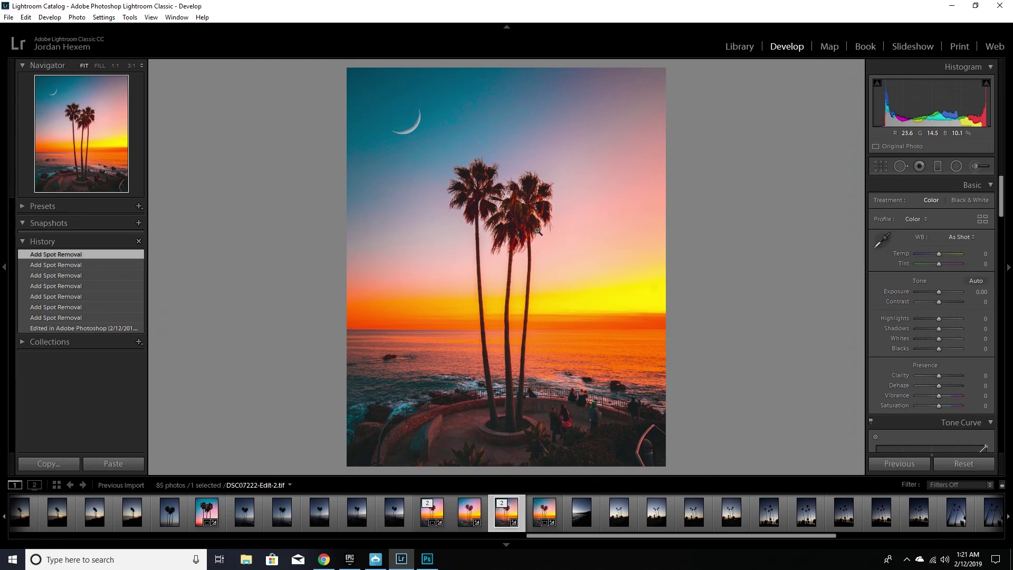